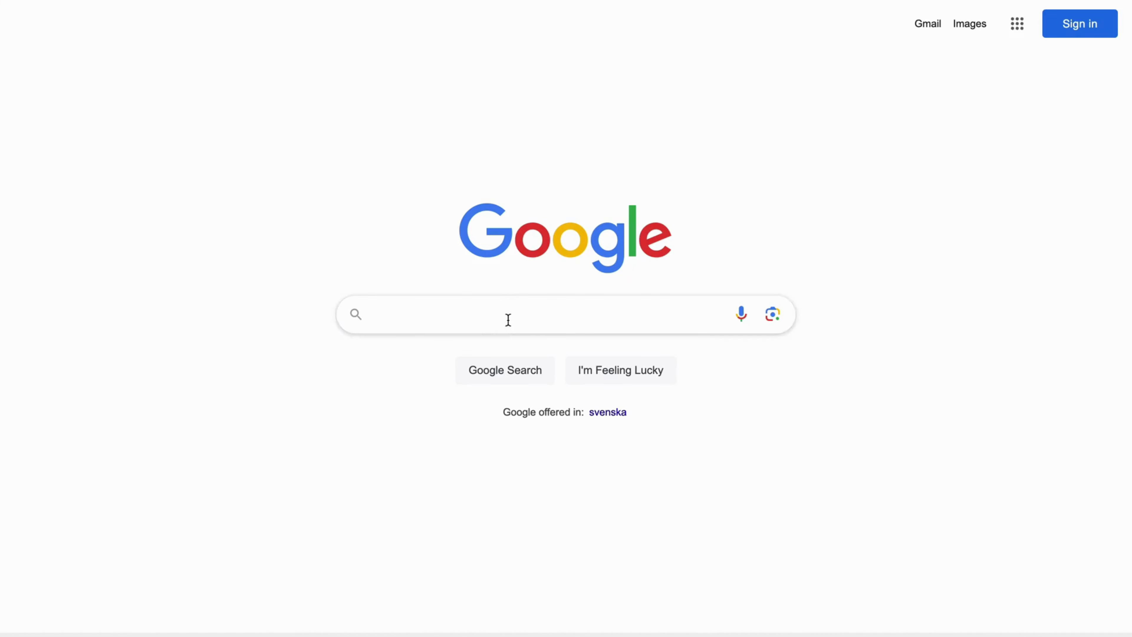
Search Google for 'amazon affiliate program' using the autocomplete suggestion after typing 'amazon'
click(495, 319)
text(amazon)
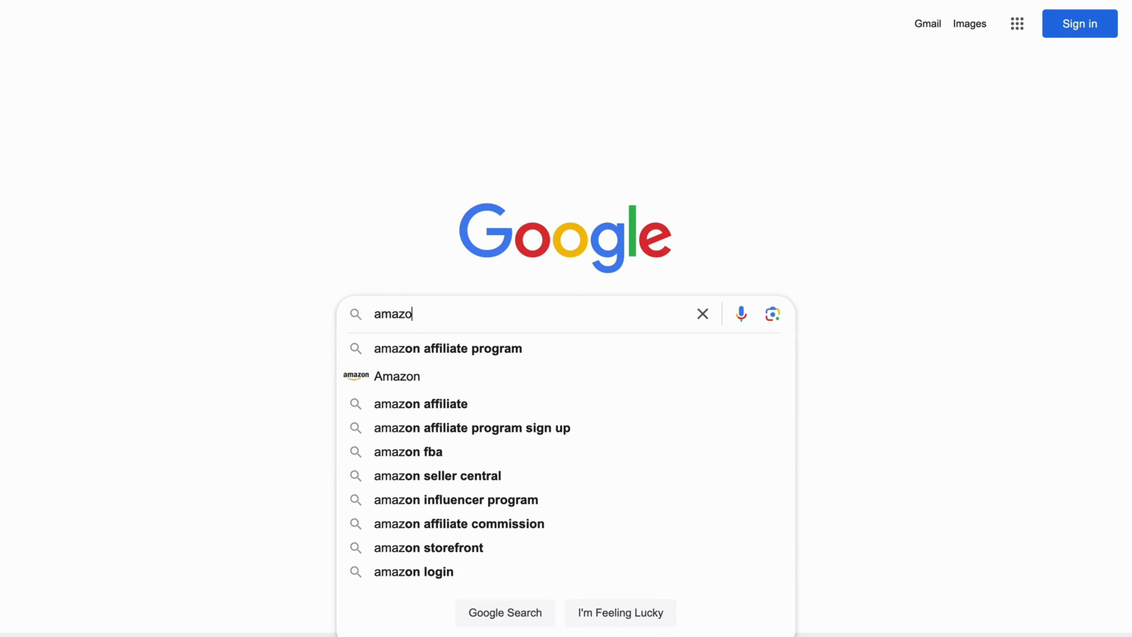
click(494, 350)
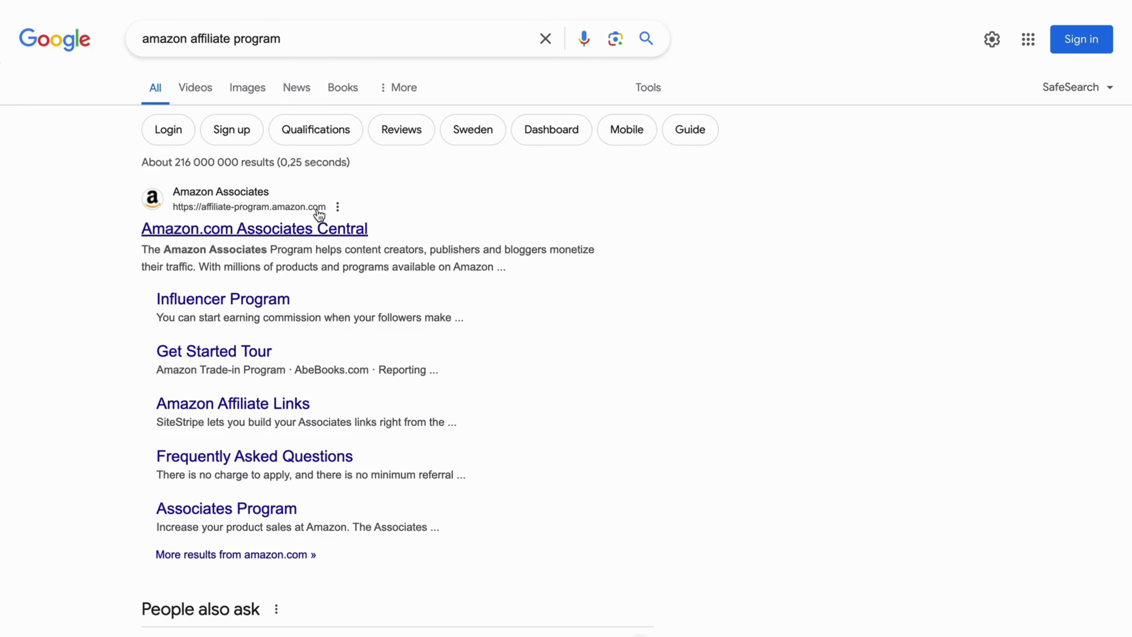
Open the Amazon.com Associates Central result and check its United States and English - EN header settings
click(317, 229)
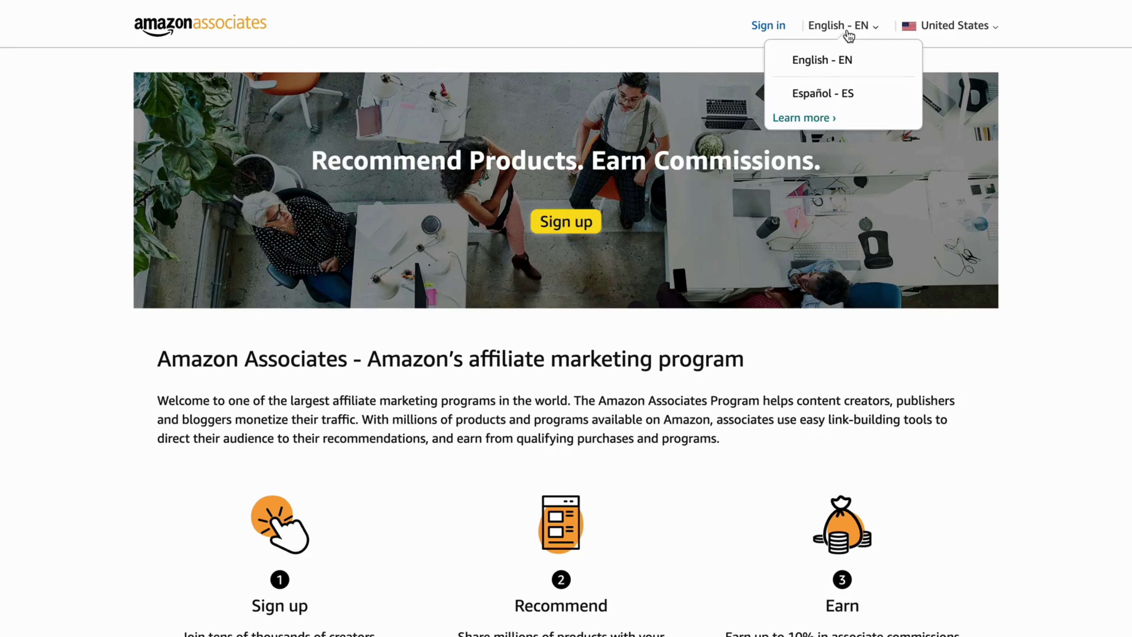
mouse_move(990, 25)
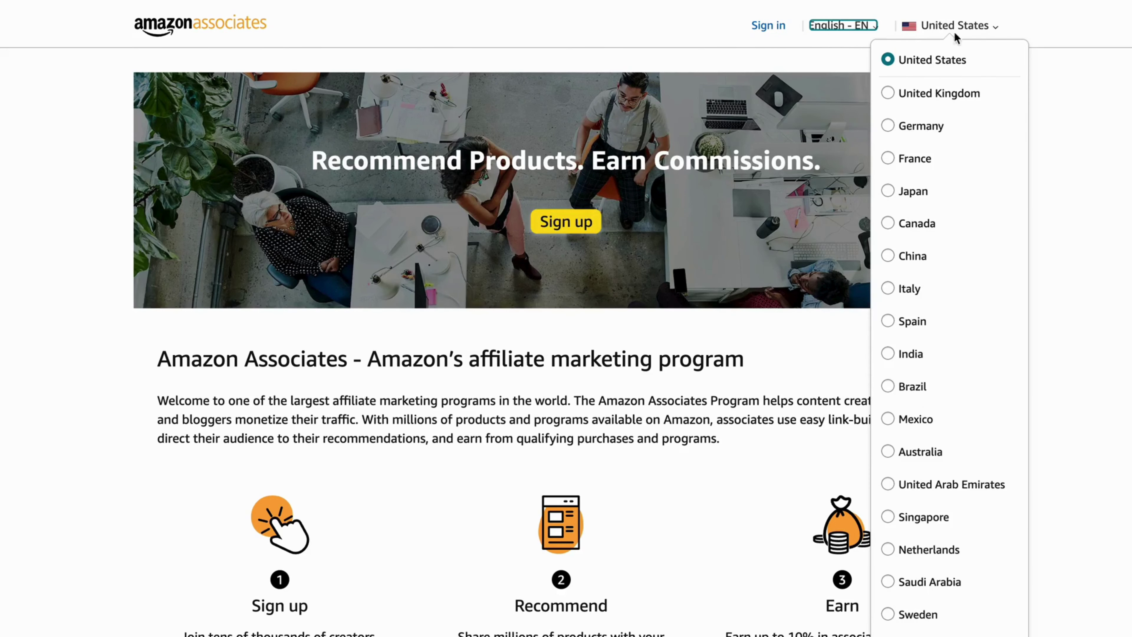
scroll(948, 277, down, 1)
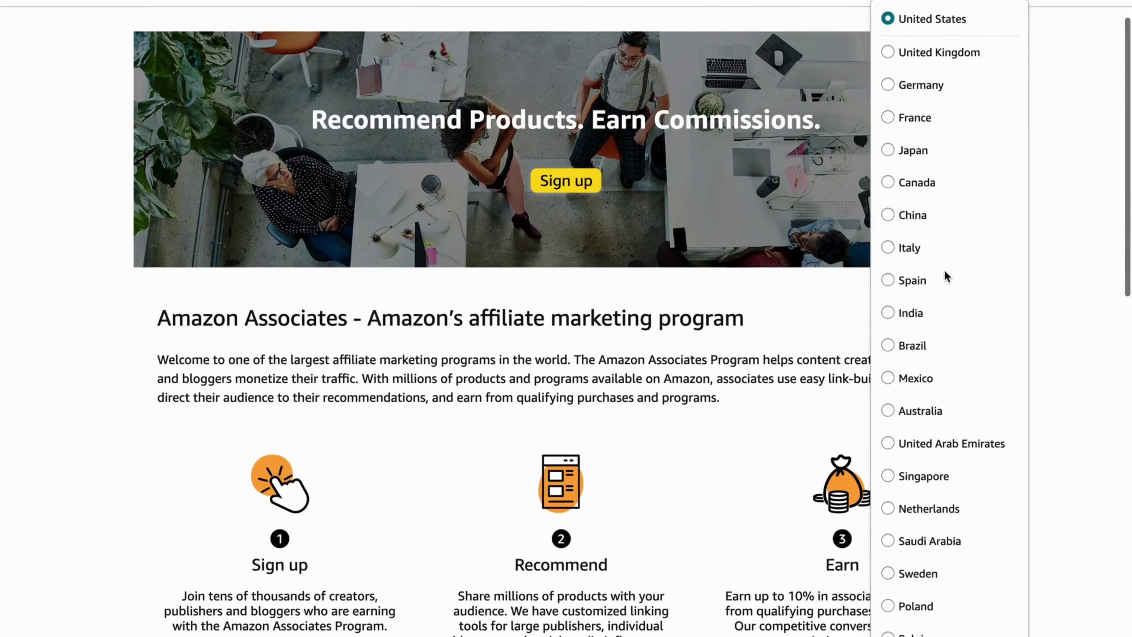
scroll(948, 273, up, 1)
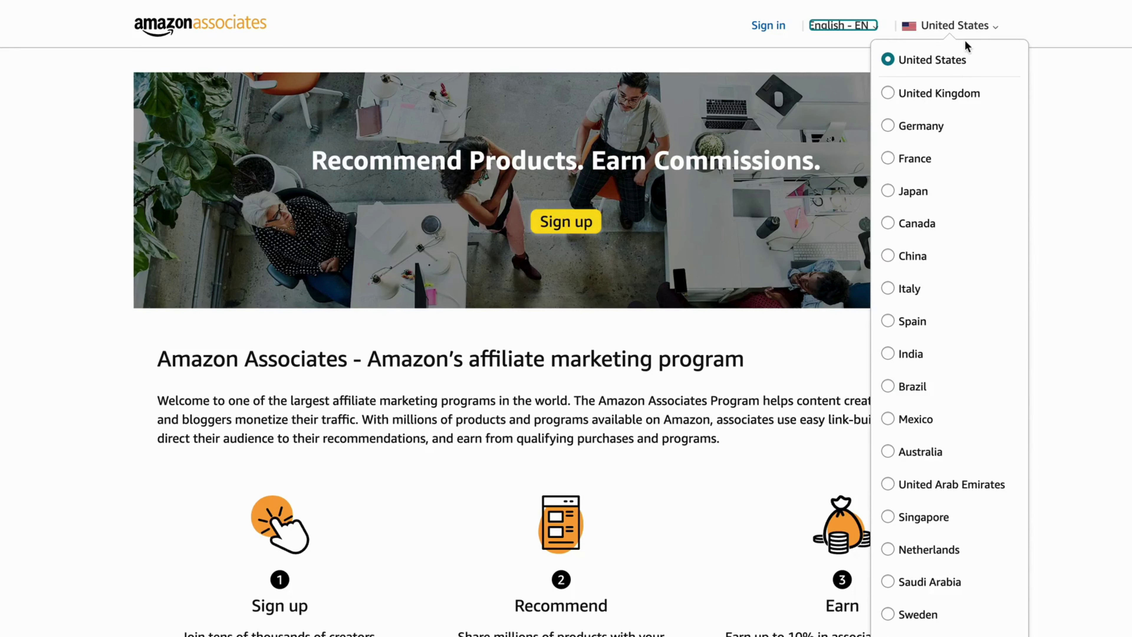
mouse_move(856, 27)
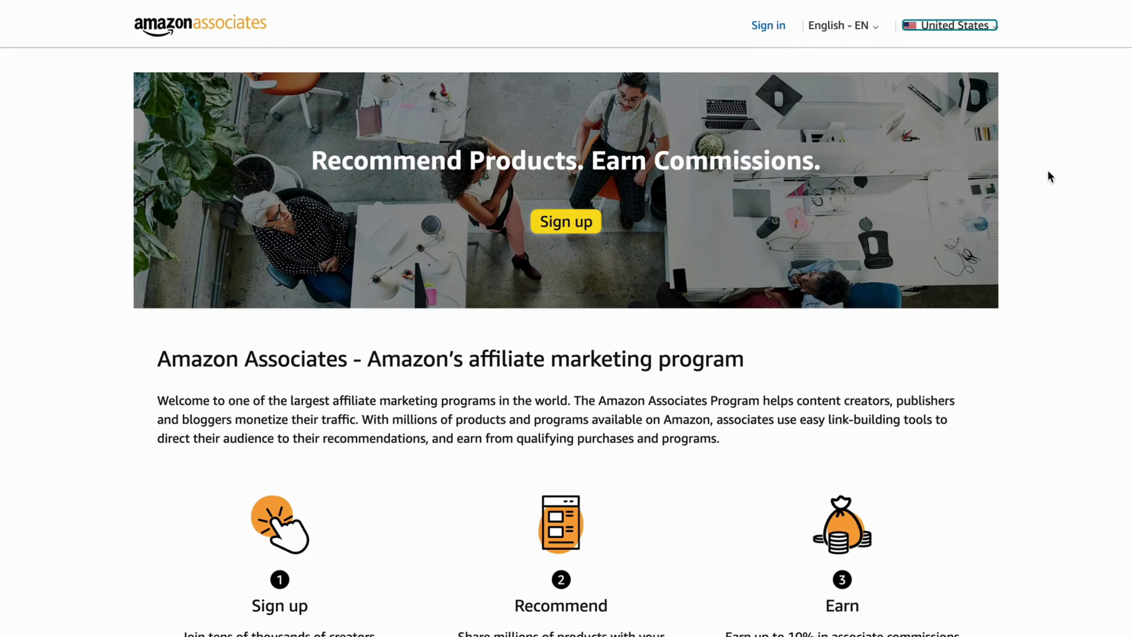
scroll(699, 392, down, 4)
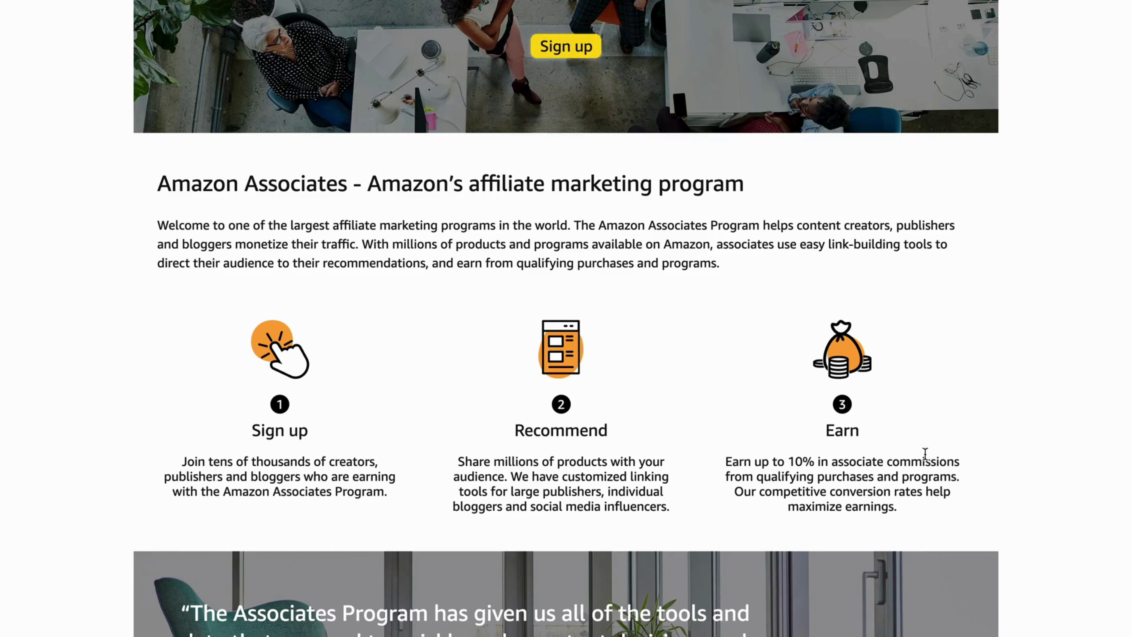
scroll(496, 439, down, 4)
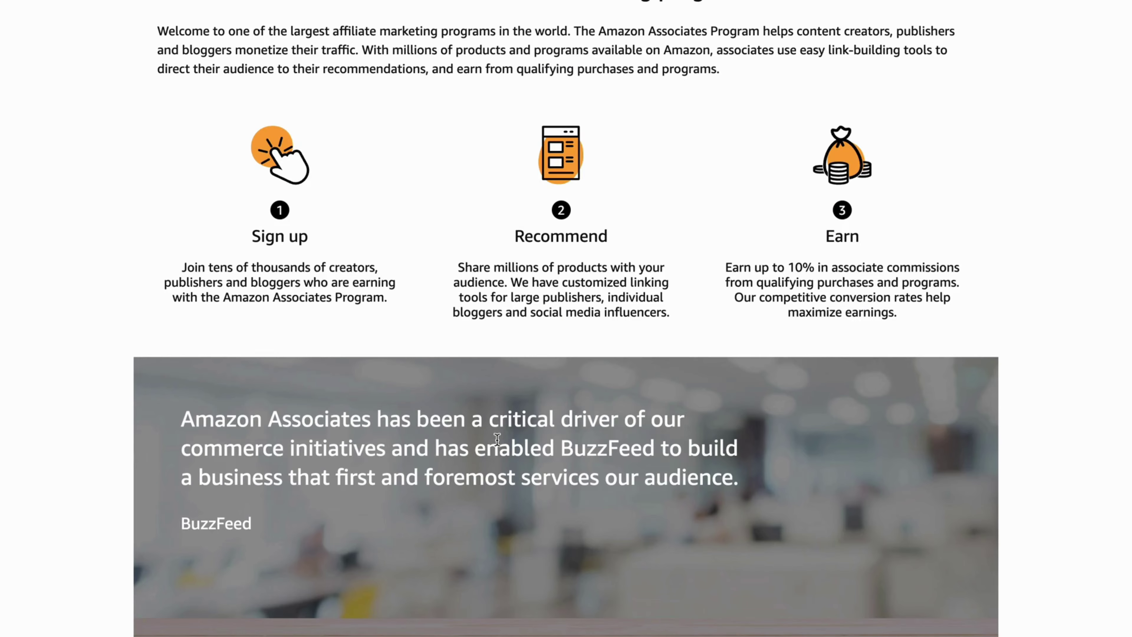
scroll(497, 439, down, 12)
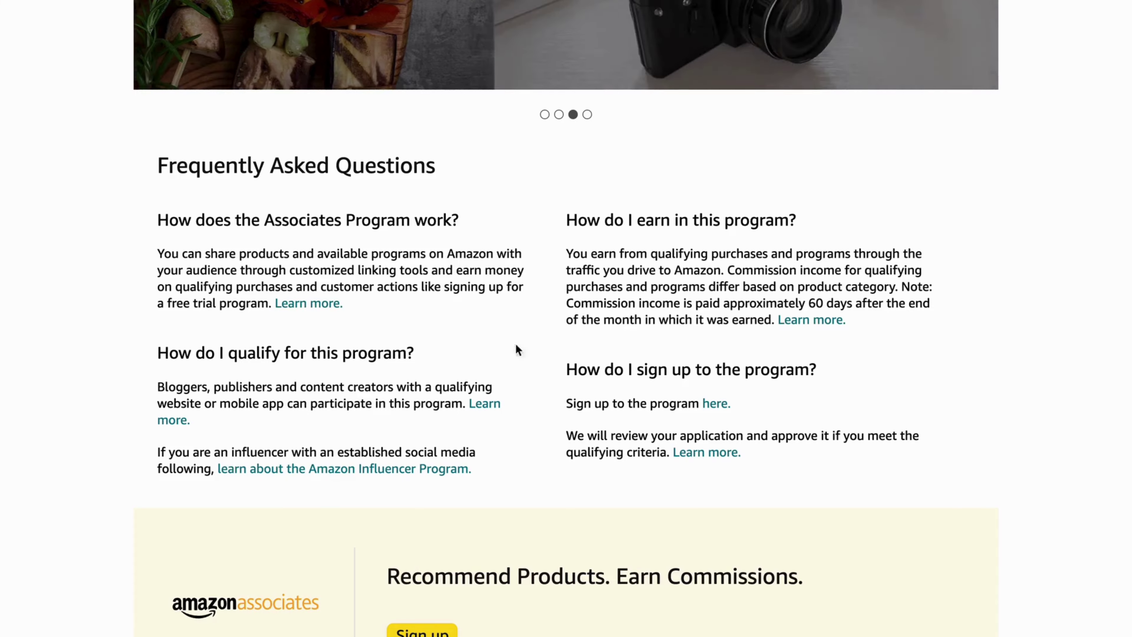
scroll(515, 343, up, 15)
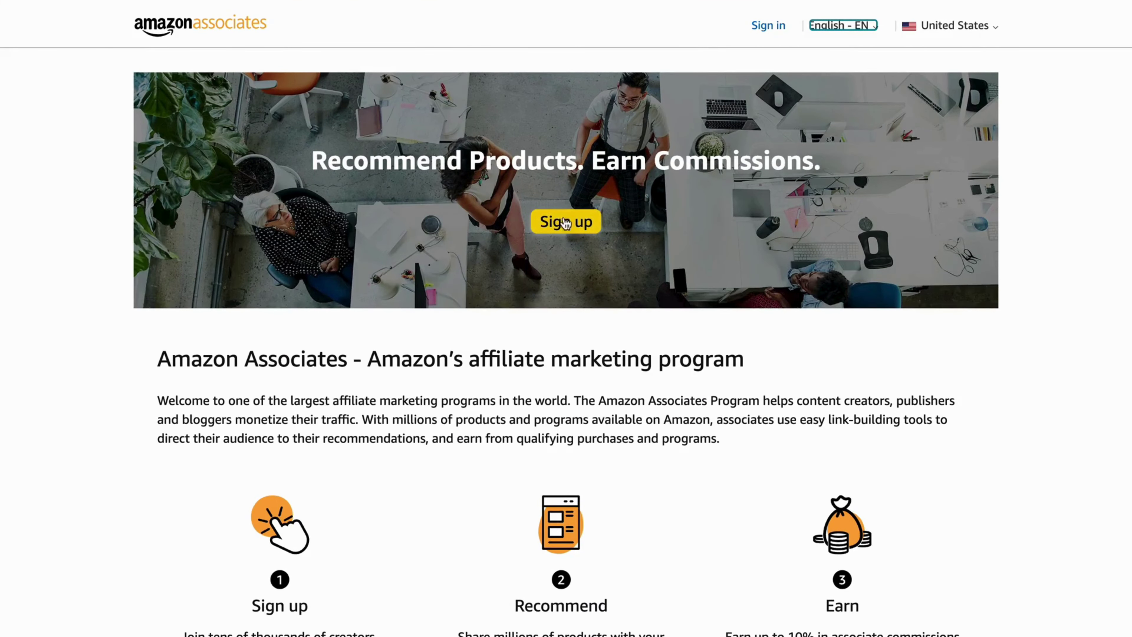
Sign up for Associates by creating a new Amazon account and submitting the e-mail verification code
click(576, 217)
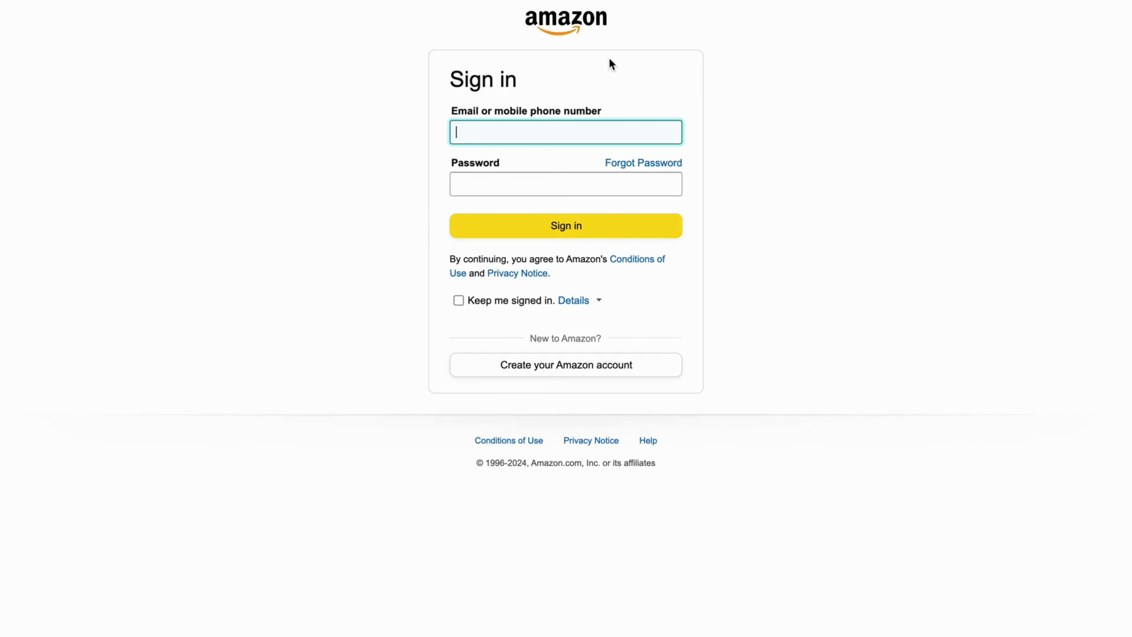
click(573, 370)
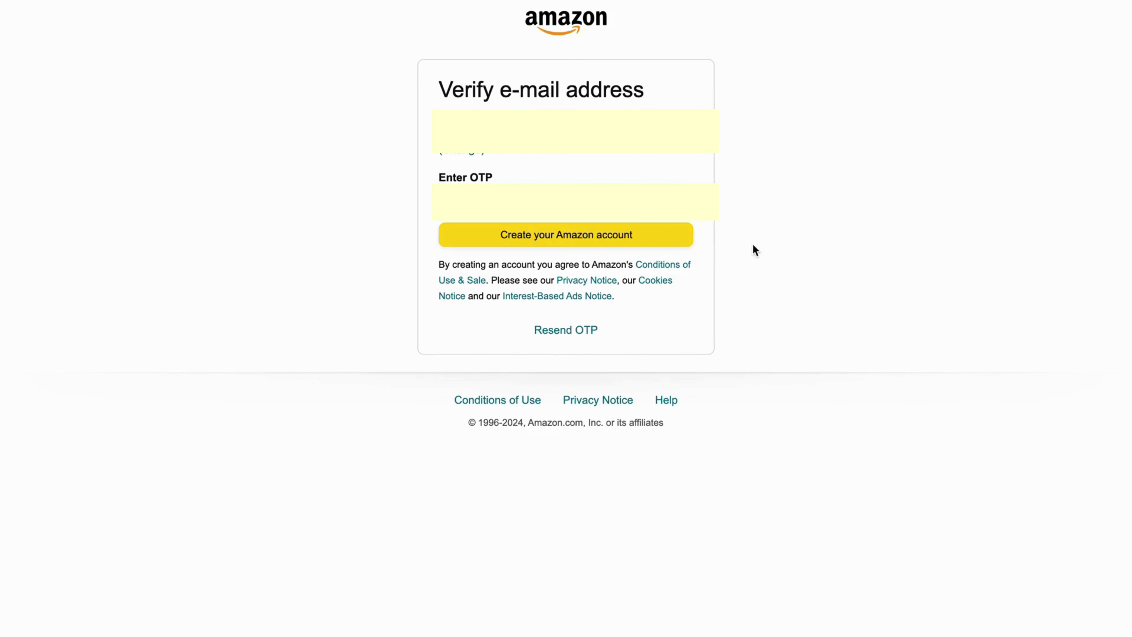
click(608, 240)
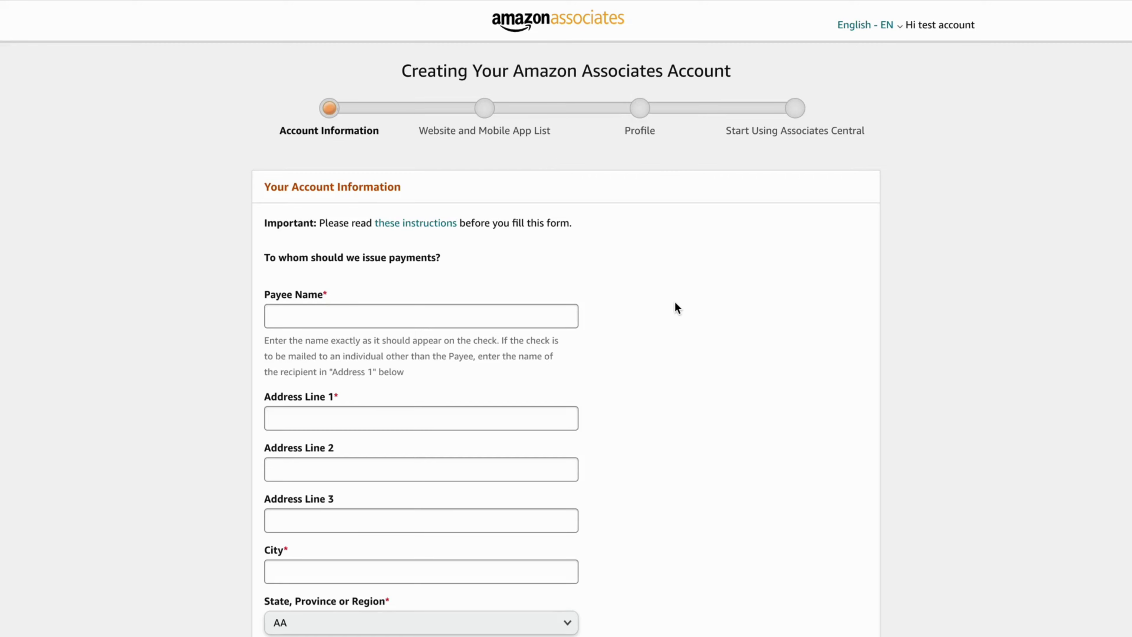
Scroll down to the Payee Name field and read its payee instructions
scroll(675, 301, down, 2)
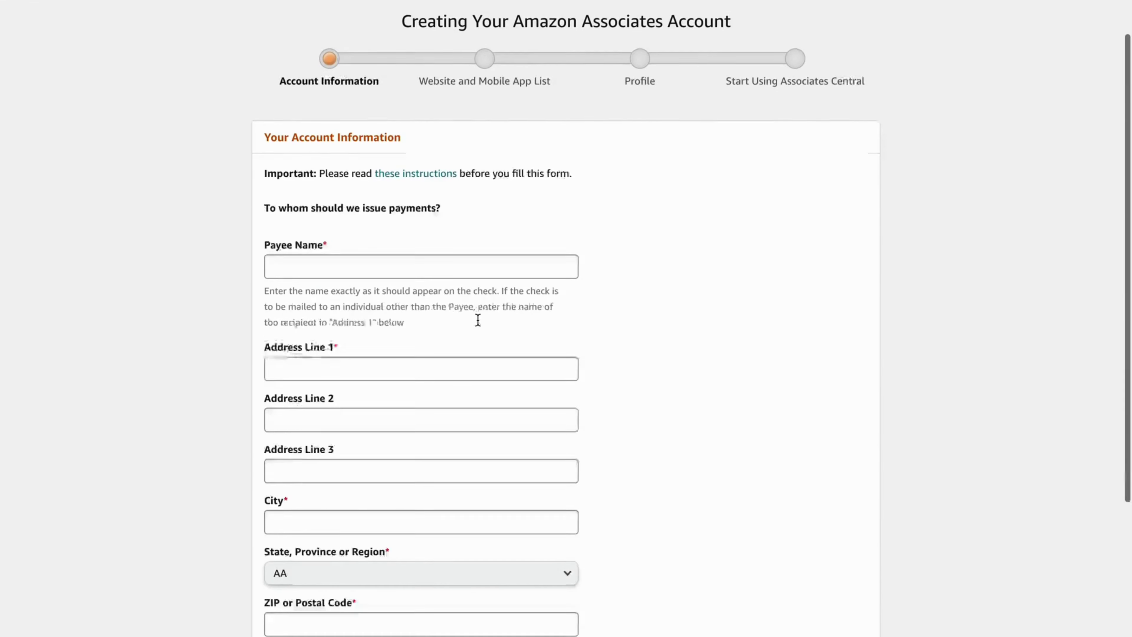
scroll(440, 290, down, 1)
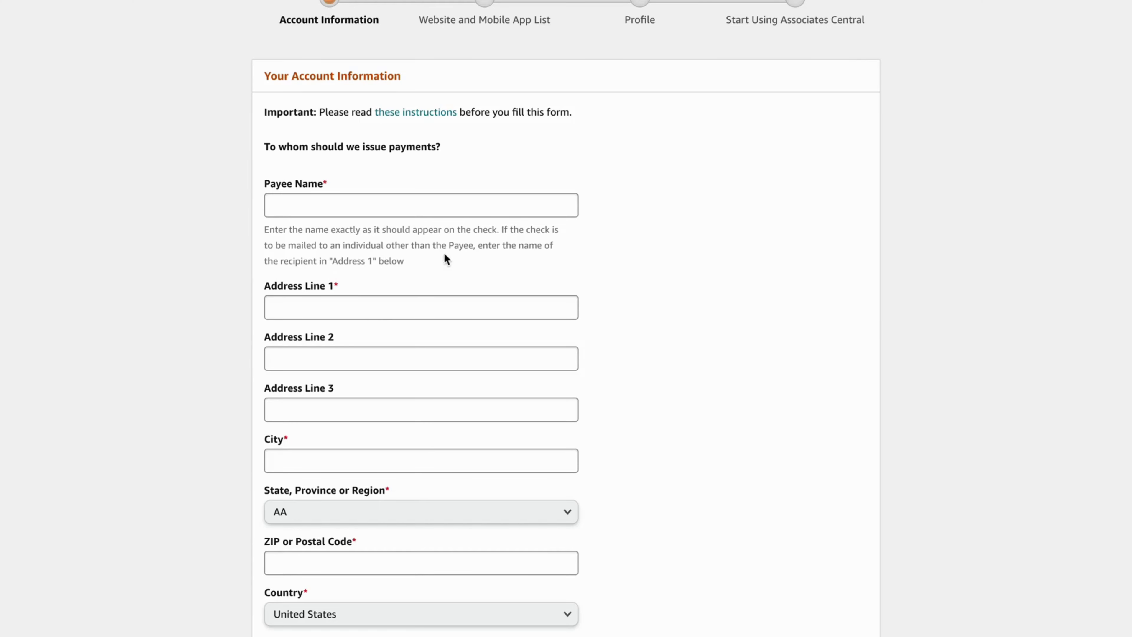
click(391, 206)
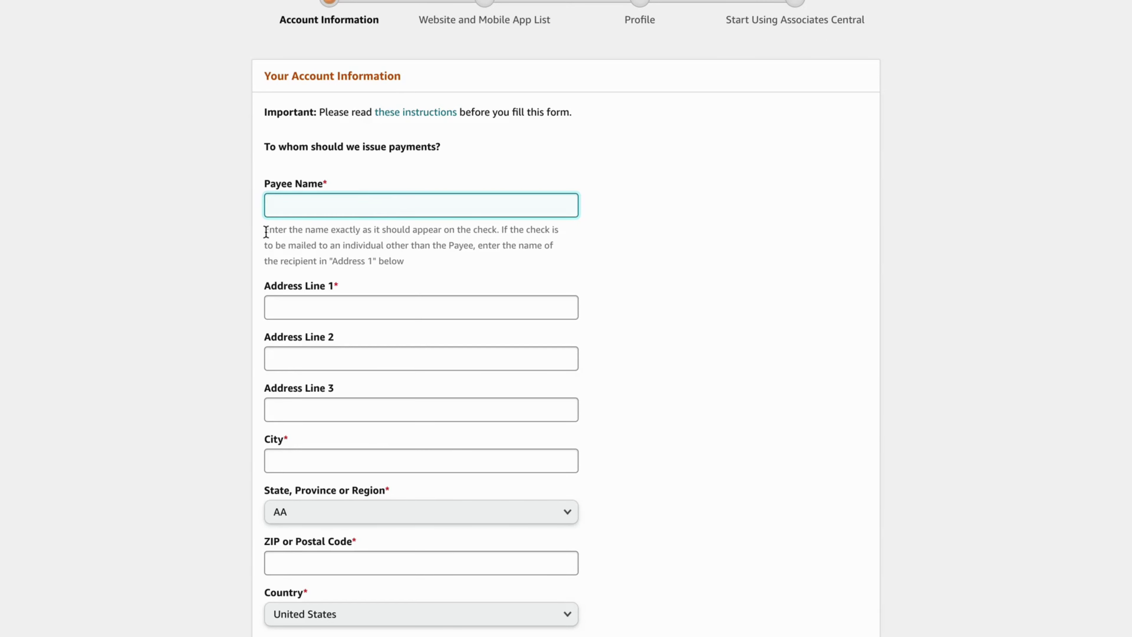
drag(266, 231, 444, 246)
click(466, 264)
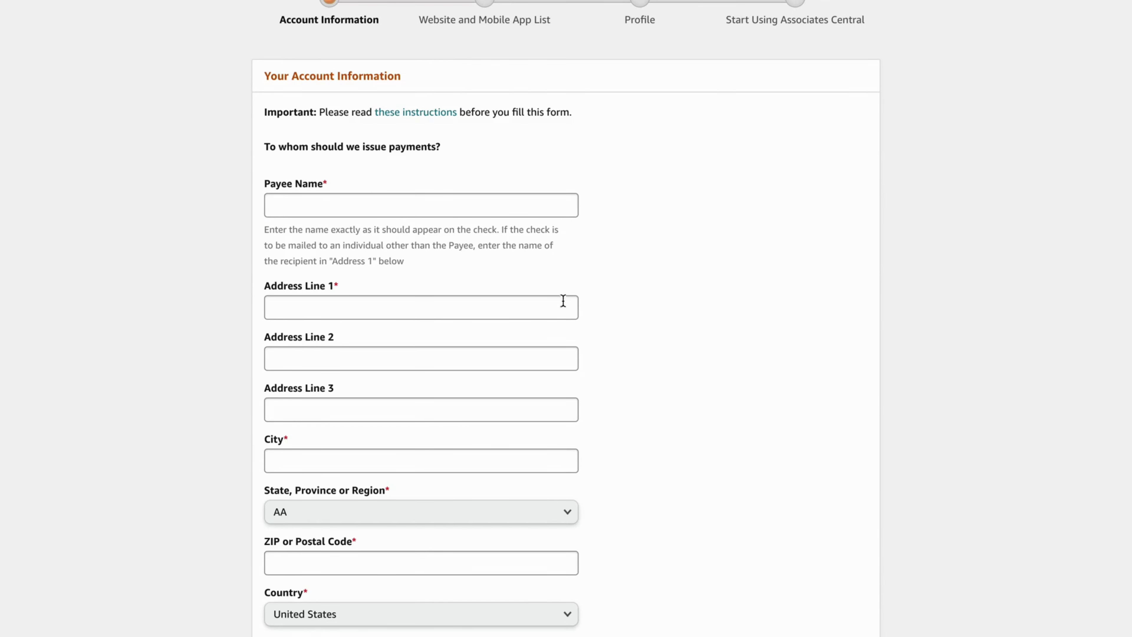
scroll(510, 270, down, 1)
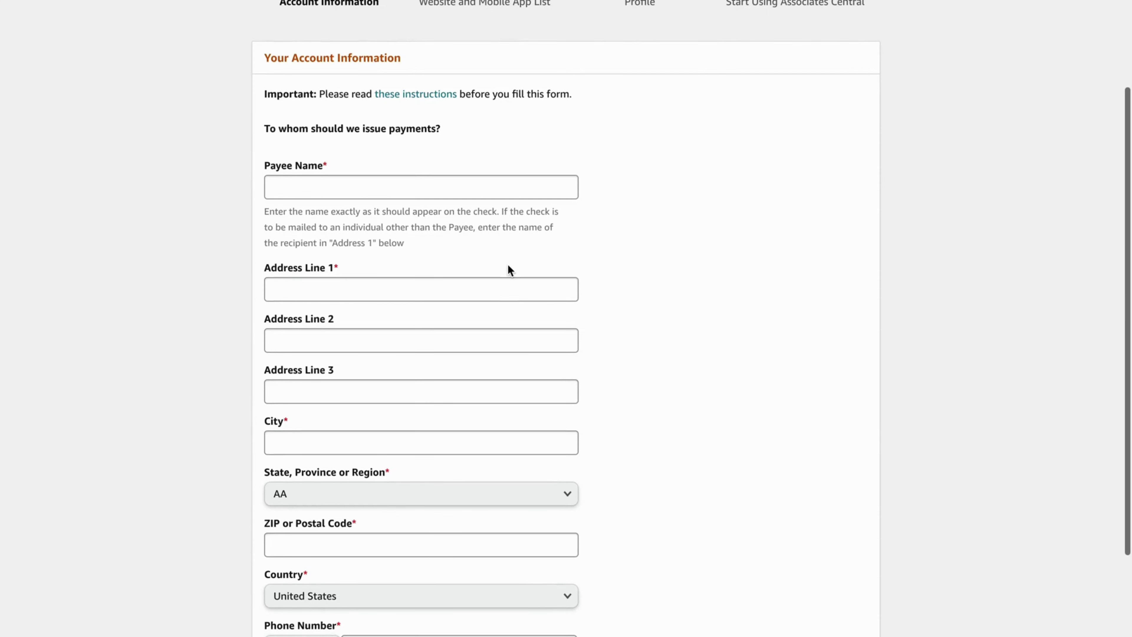
Enter the payee name in the Payee Name field
click(412, 189)
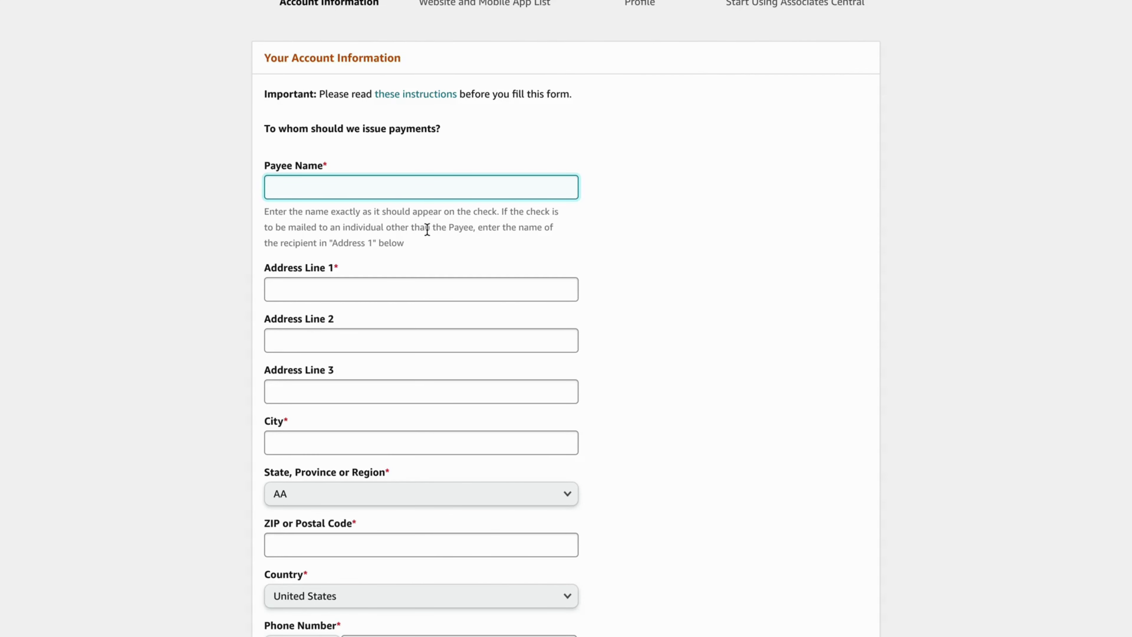
drag(263, 245, 374, 245)
click(357, 205)
click(349, 195)
scroll(348, 196, up, 1)
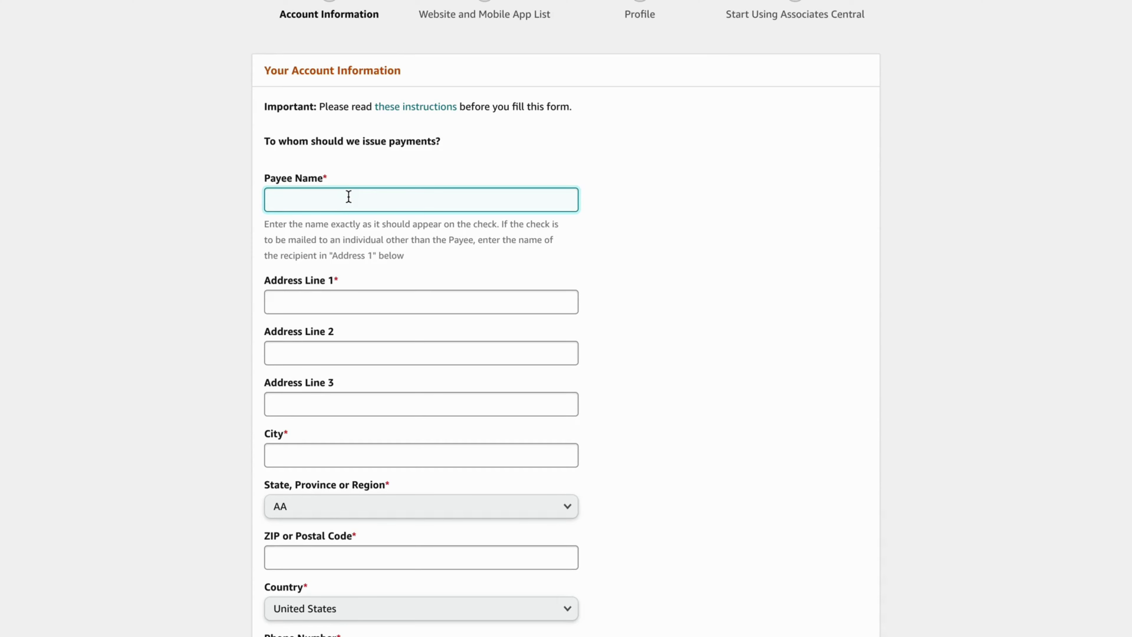
text(Te)
text(staccount)
scroll(411, 288, down, 1)
click(404, 274)
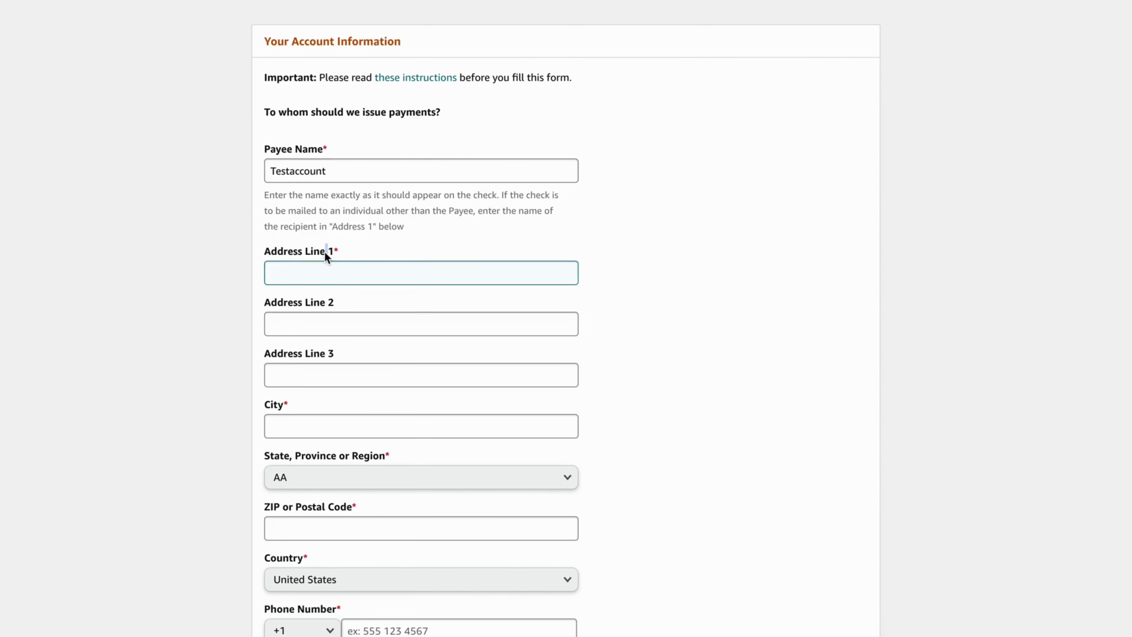
click(342, 186)
double_click(359, 177)
click(383, 174)
double_click(383, 174)
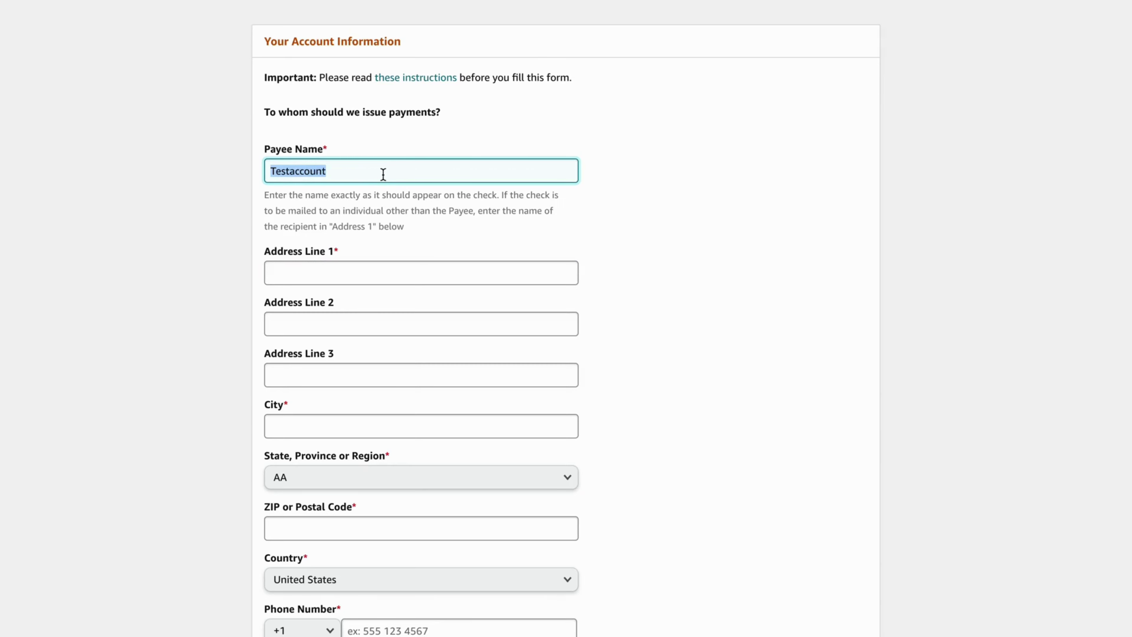
click(386, 175)
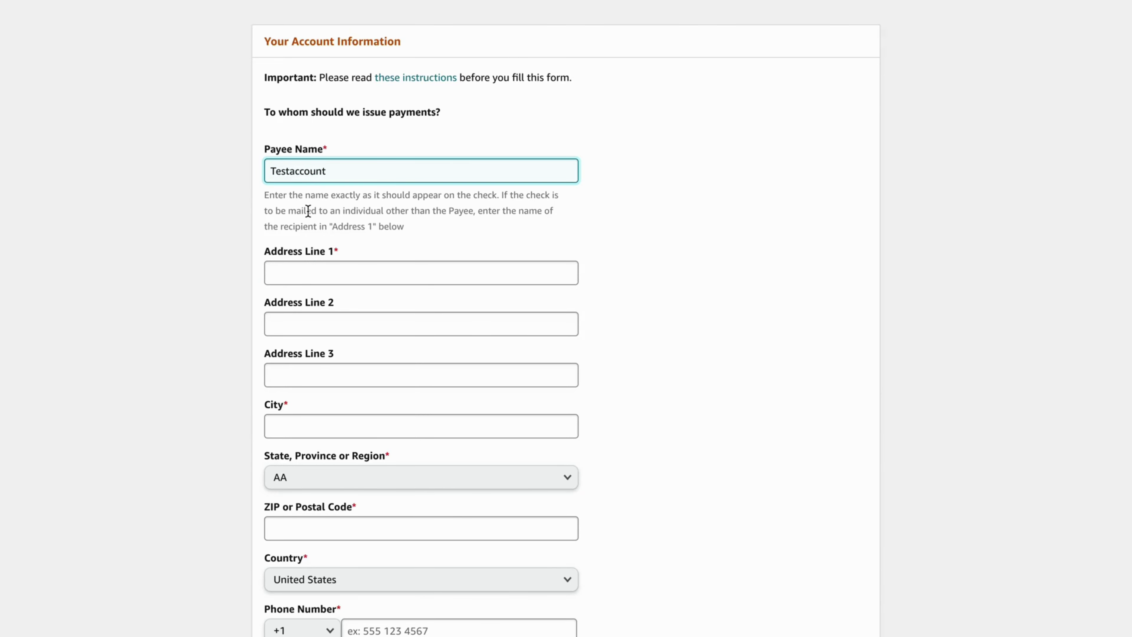
drag(427, 237, 266, 199)
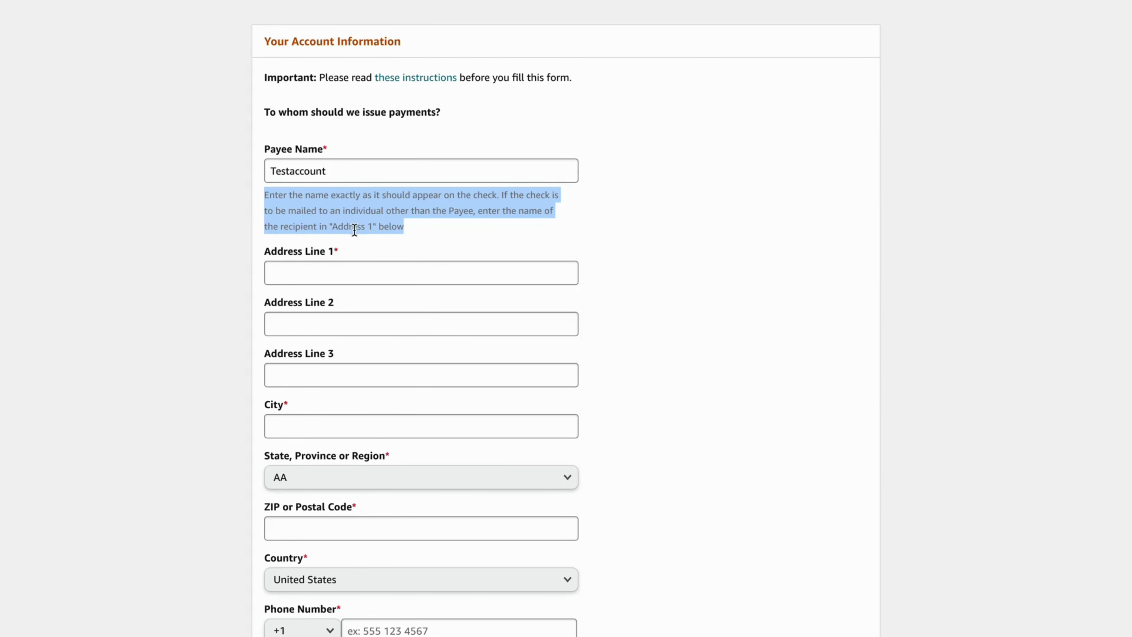
click(416, 226)
drag(417, 225, 256, 196)
click(329, 203)
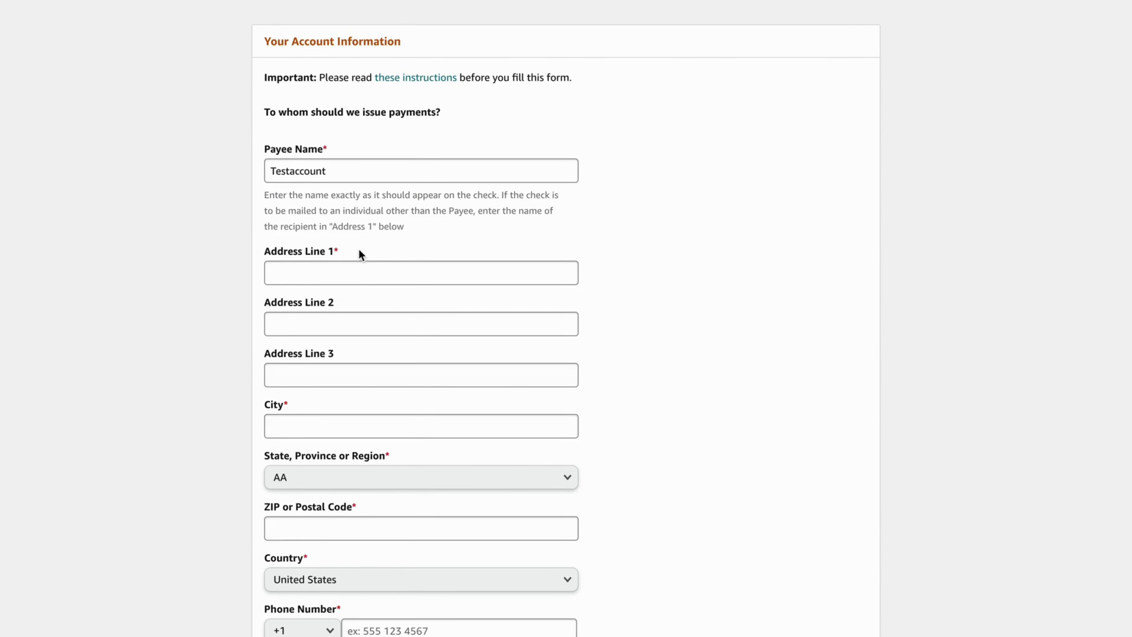
double_click(341, 168)
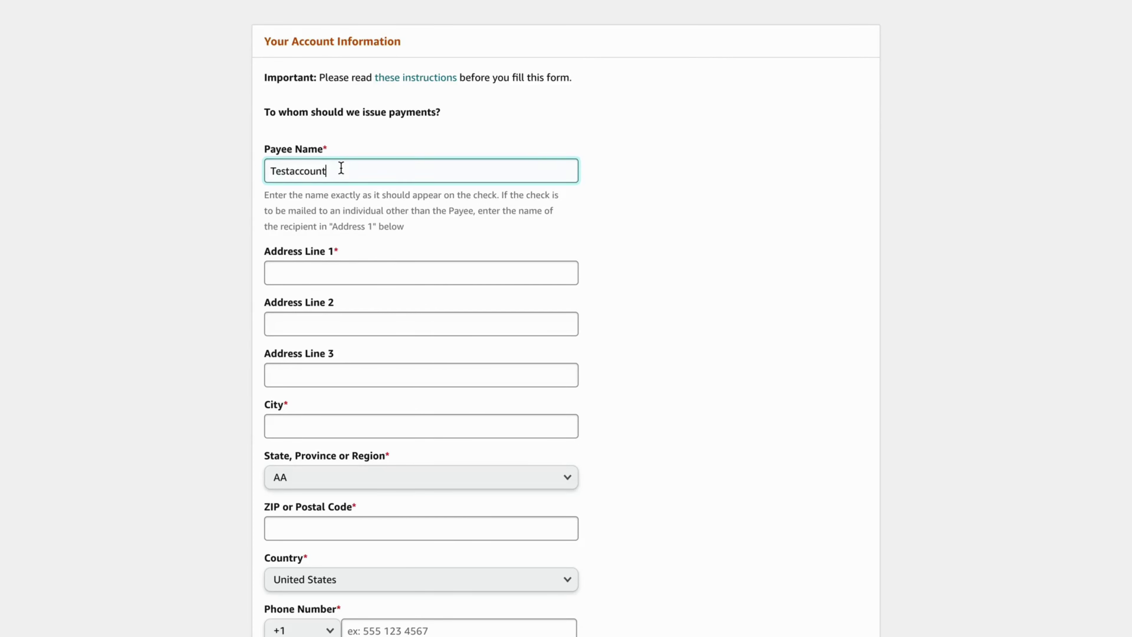
click(344, 168)
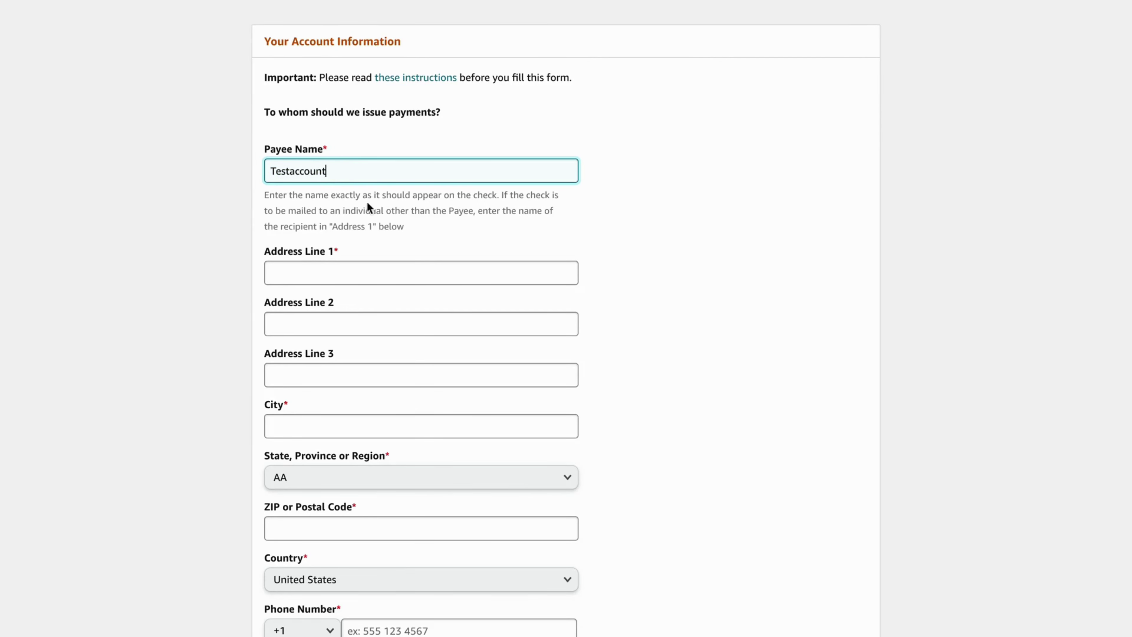
scroll(367, 230, down, 1)
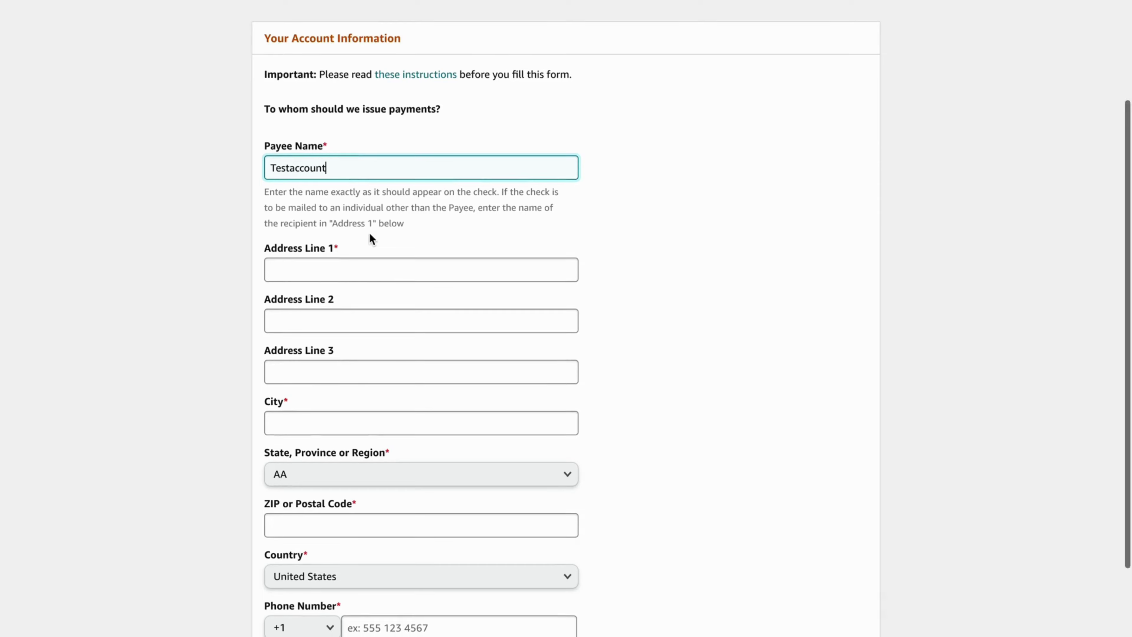
click(344, 250)
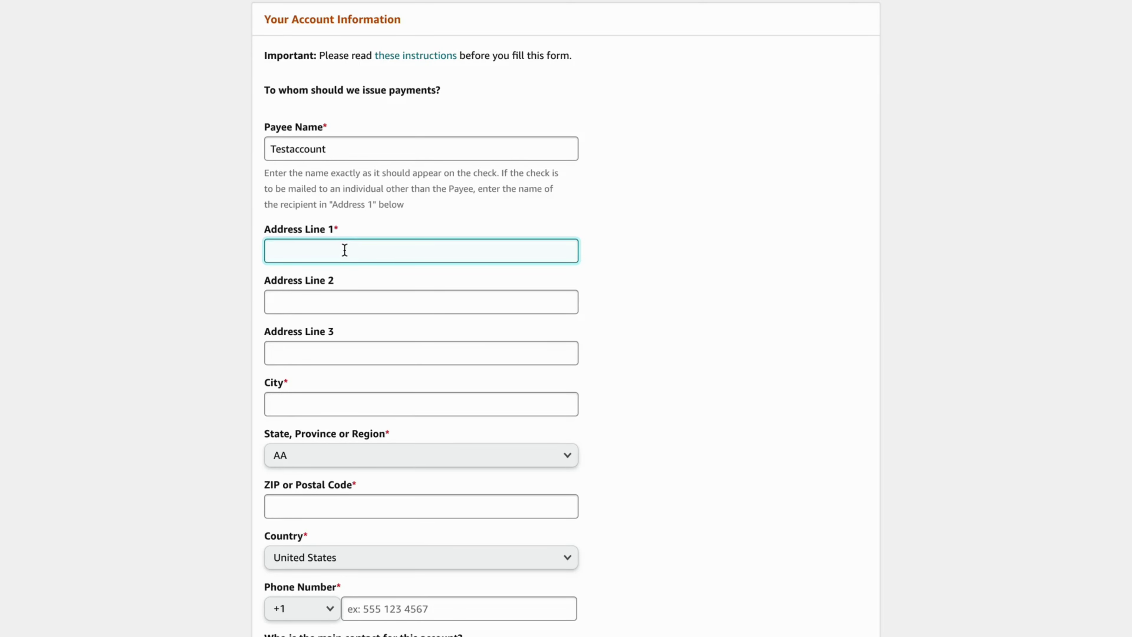
click(324, 300)
click(322, 350)
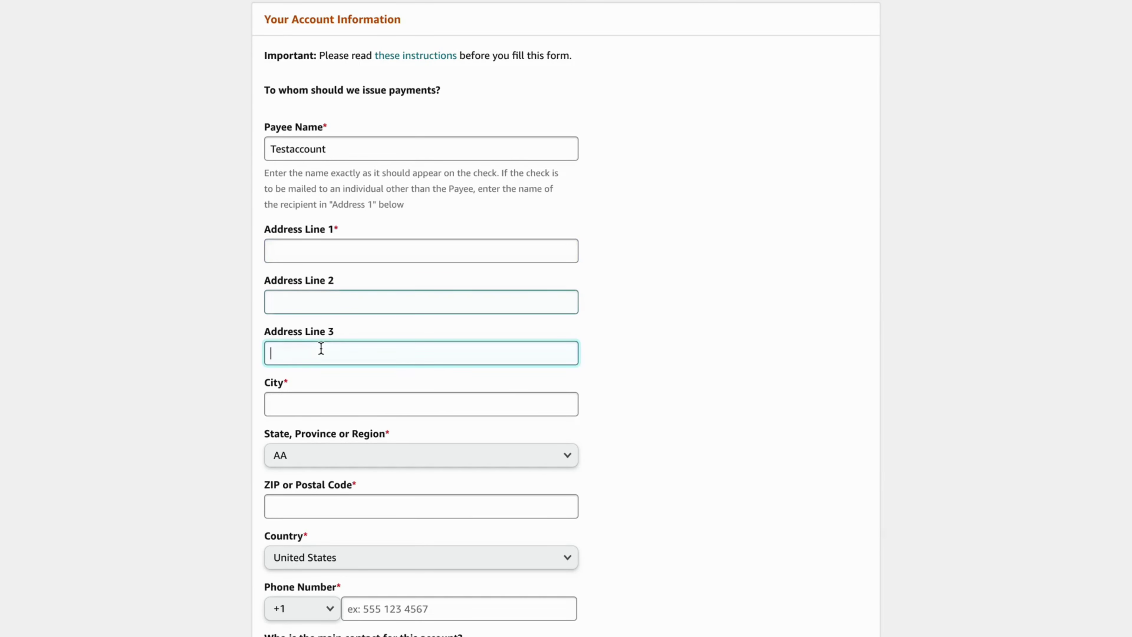
click(348, 311)
click(334, 349)
click(340, 295)
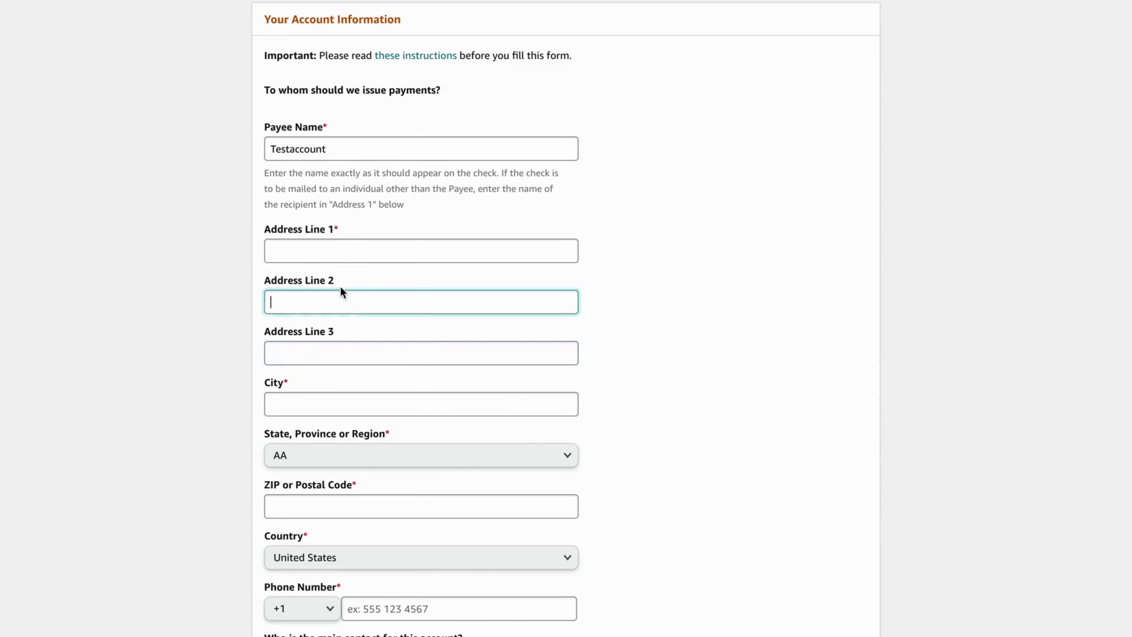
click(318, 352)
click(349, 303)
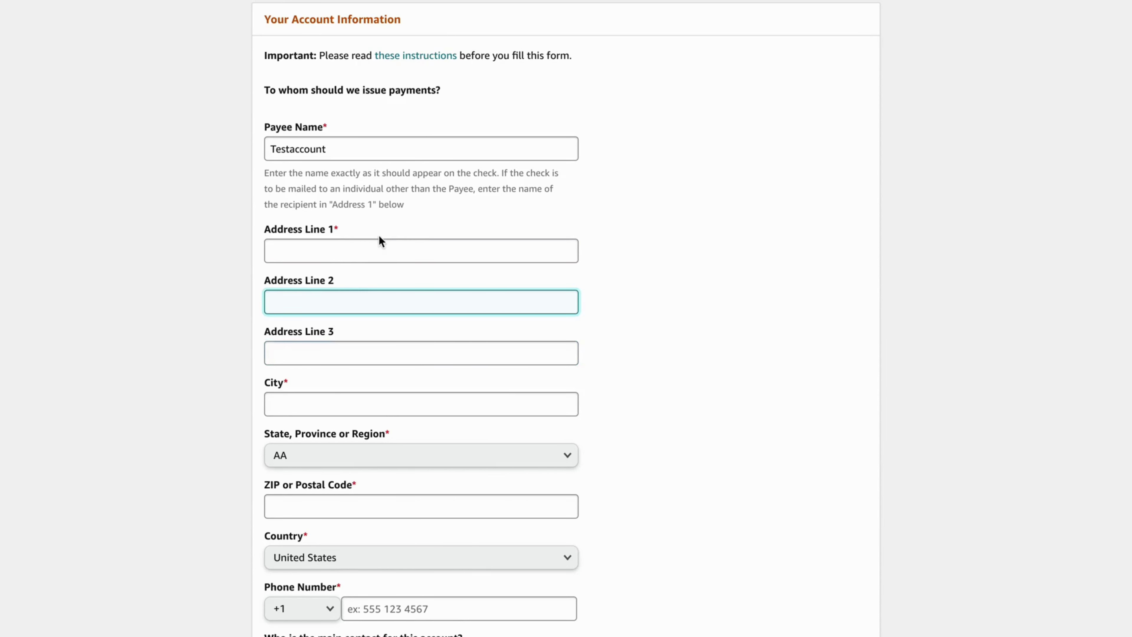
click(378, 246)
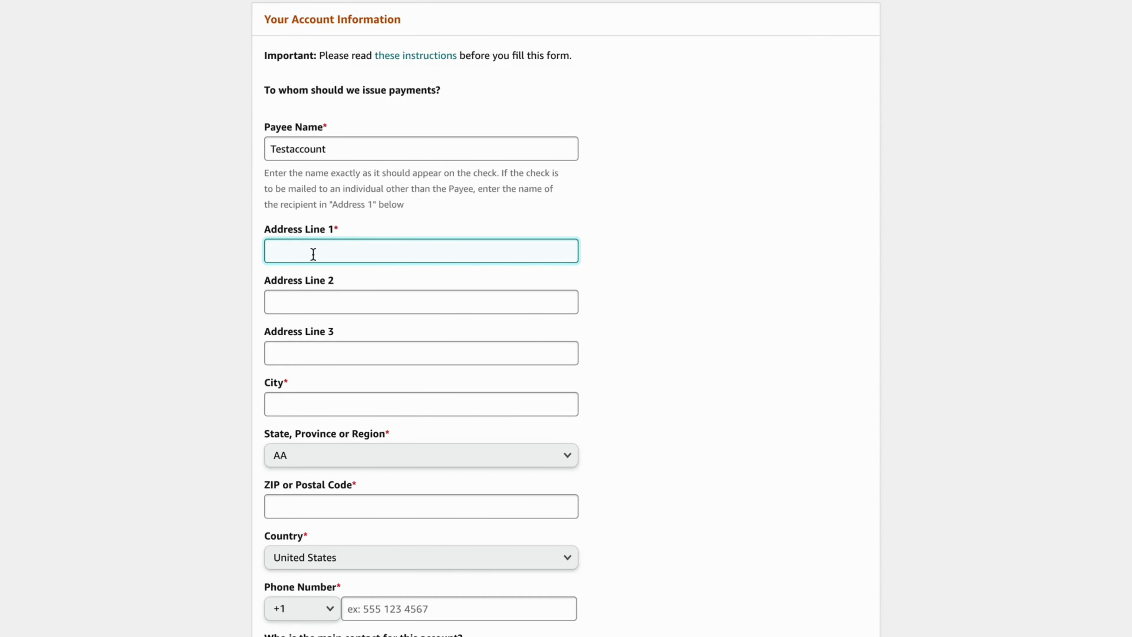
scroll(357, 245, down, 1)
scroll(357, 246, down, 1)
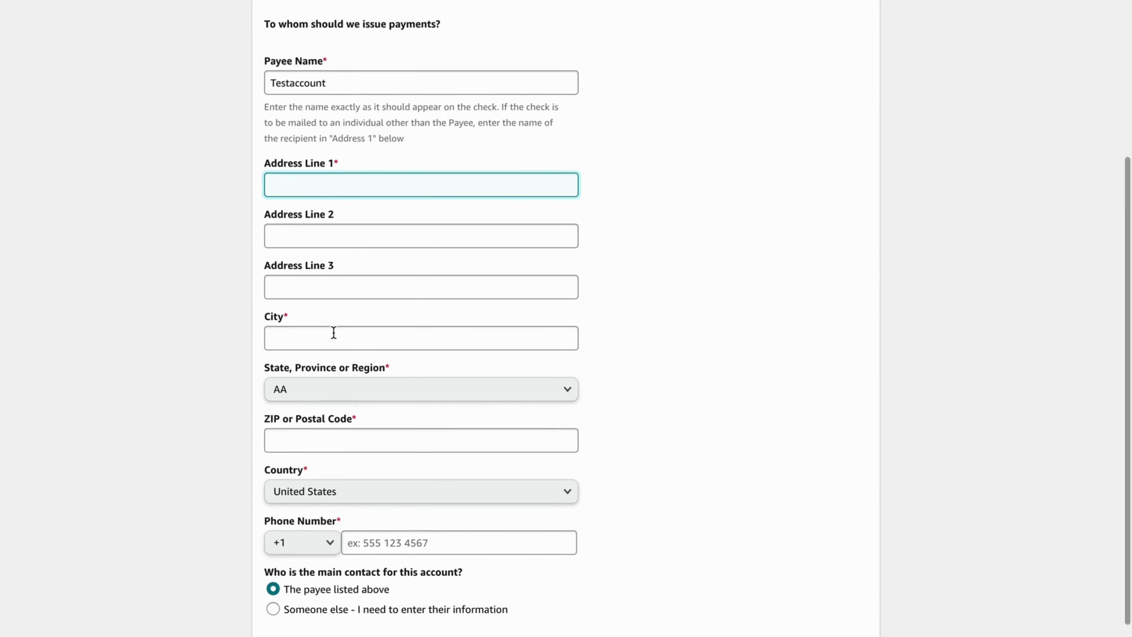
click(343, 335)
scroll(343, 334, down, 1)
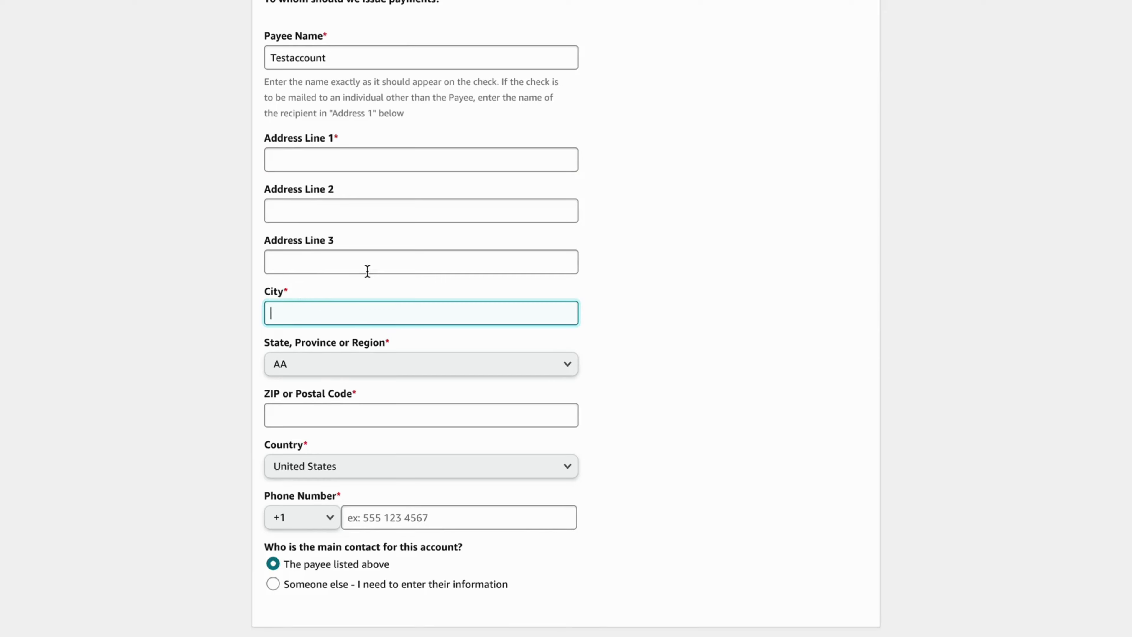
scroll(336, 329, down, 1)
Look through the state and country lists, leaving the country as United States
click(337, 328)
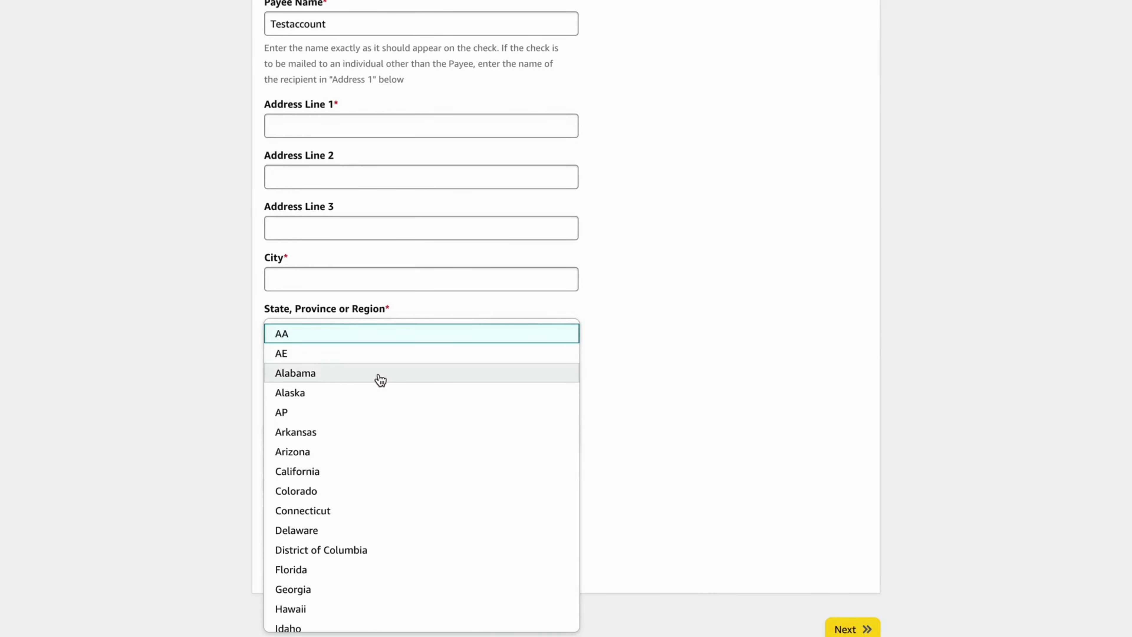
click(683, 256)
key(Tab)
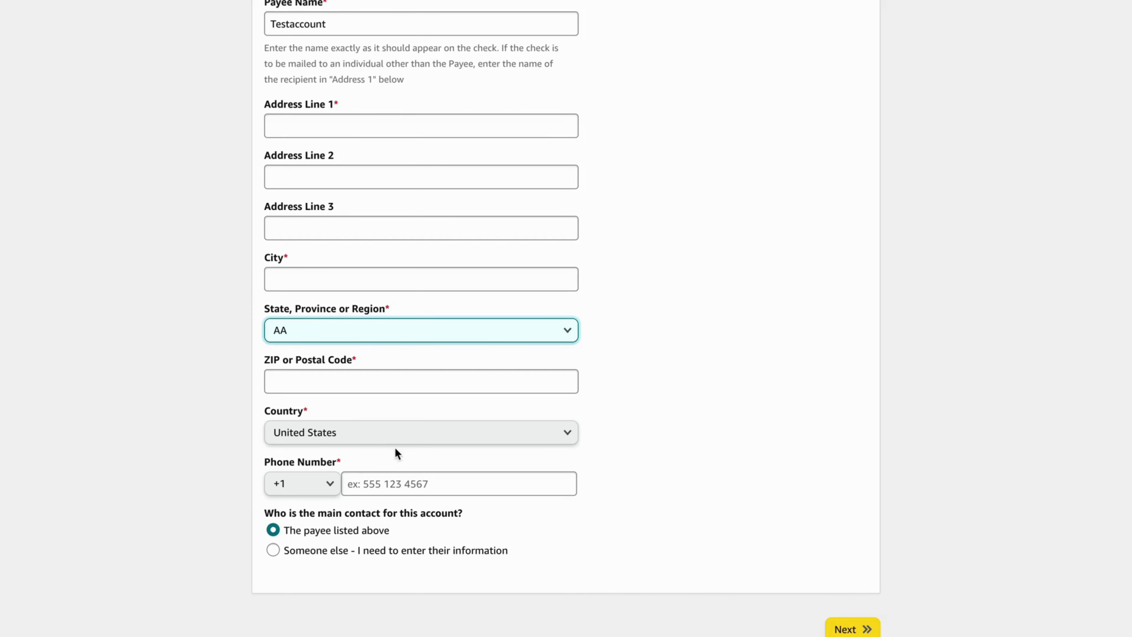
click(377, 438)
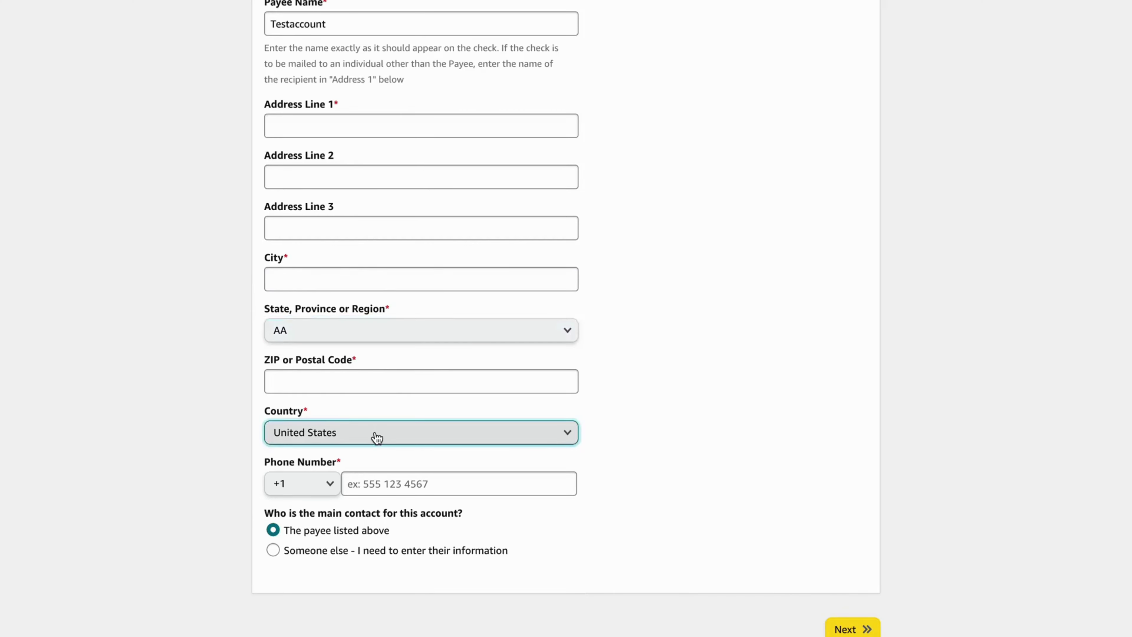
scroll(406, 391, down, 1)
scroll(406, 392, down, 3)
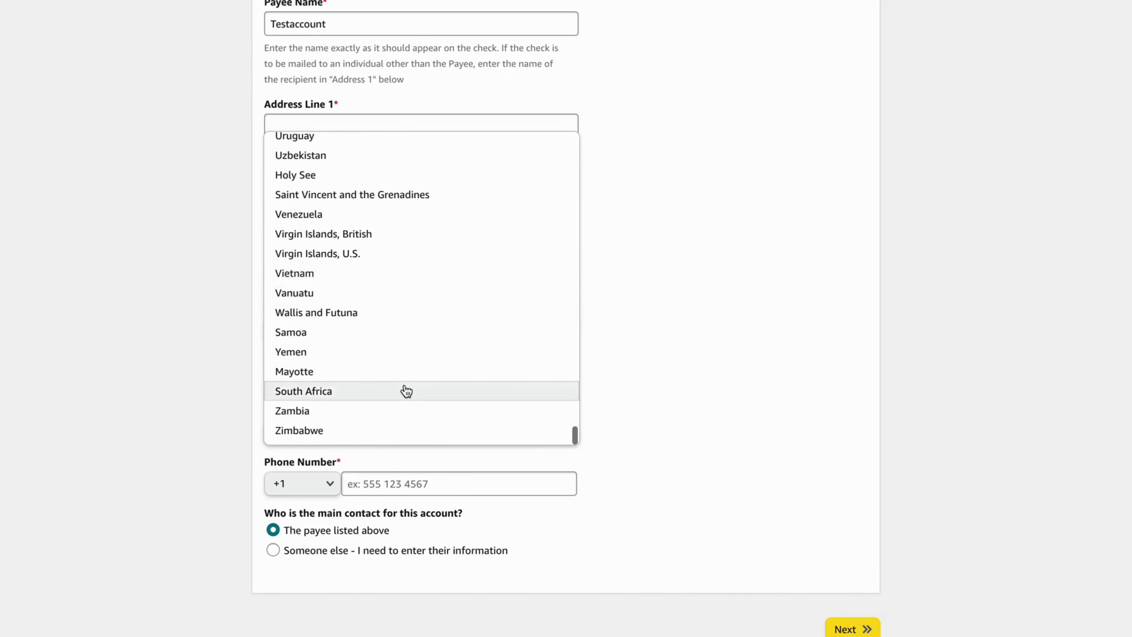
scroll(406, 391, up, 15)
scroll(406, 391, up, 20)
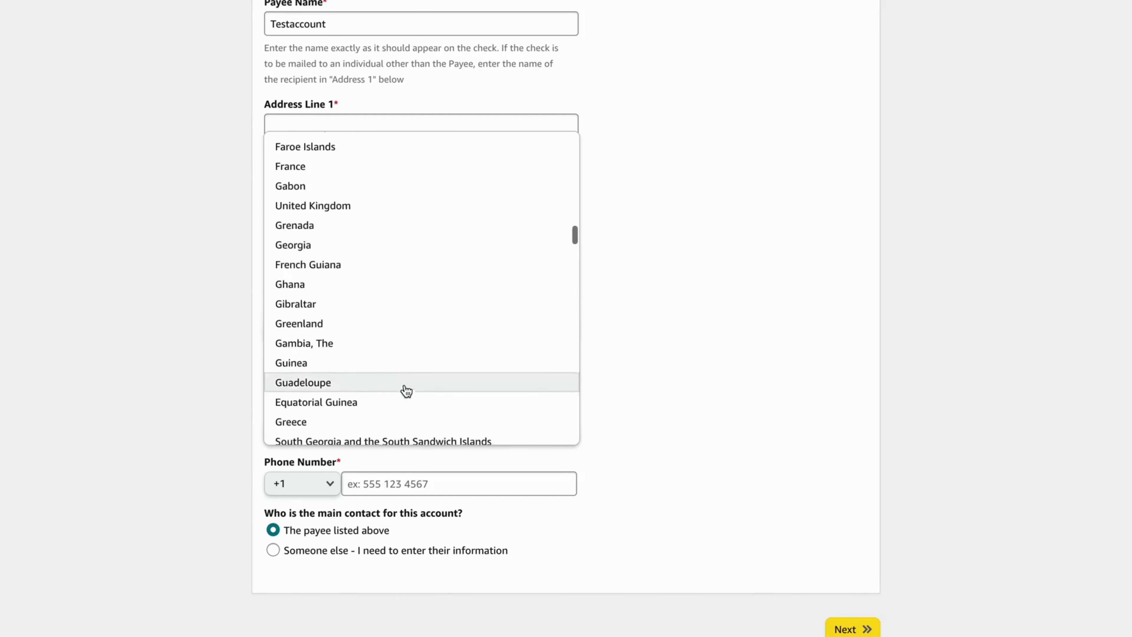
scroll(406, 392, down, 10)
scroll(406, 392, down, 15)
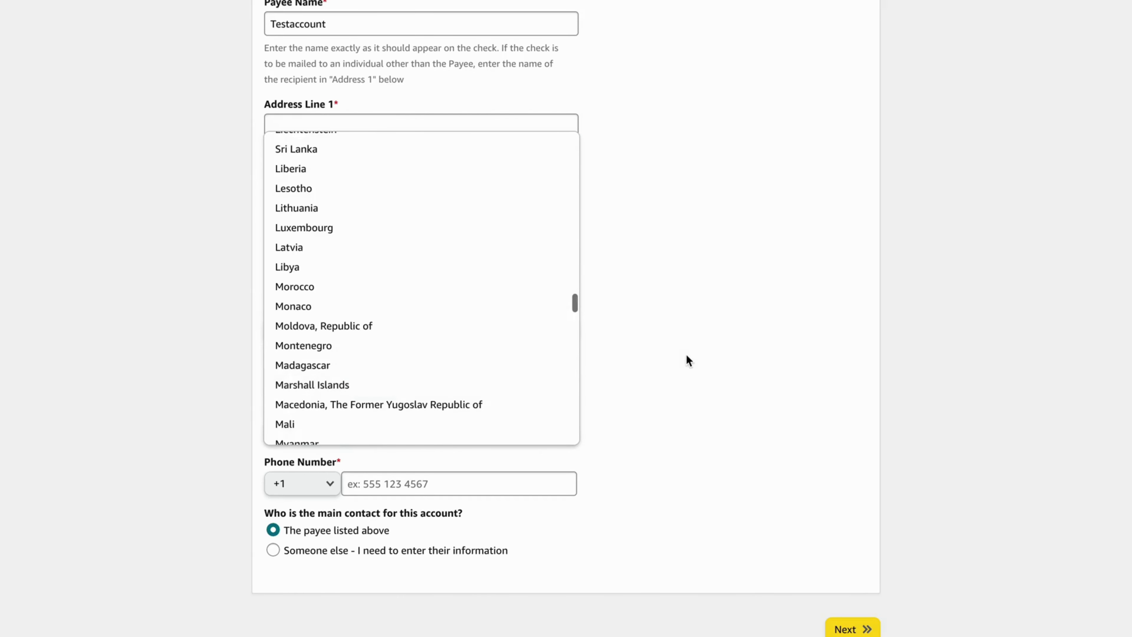
click(687, 362)
Choose Alaska as the State, Province or Region
scroll(417, 413, down, 1)
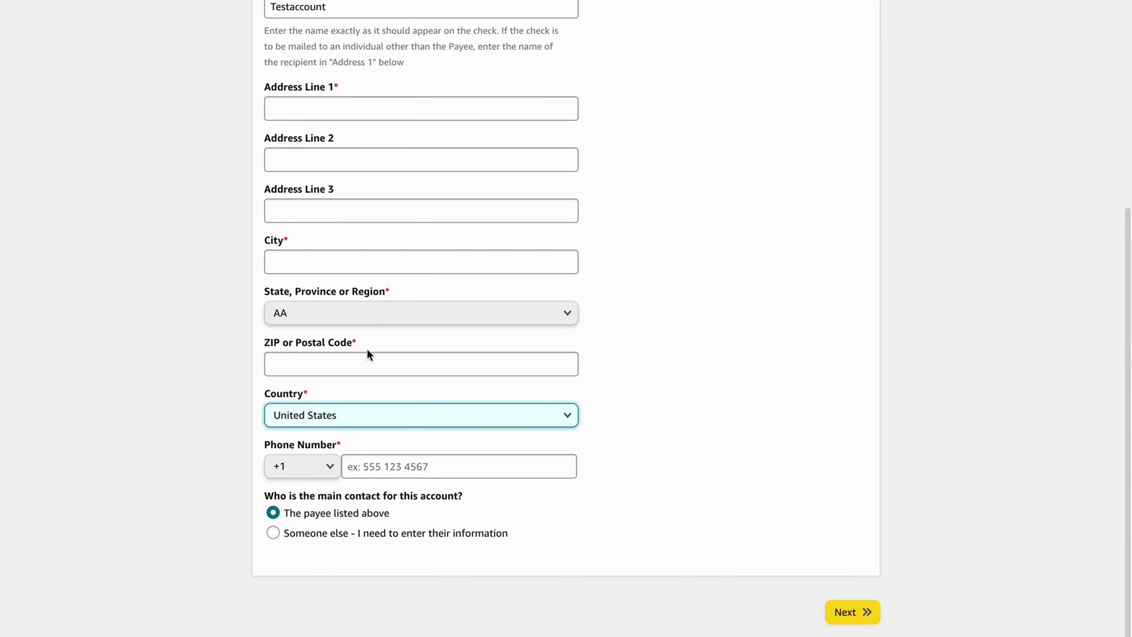
click(365, 313)
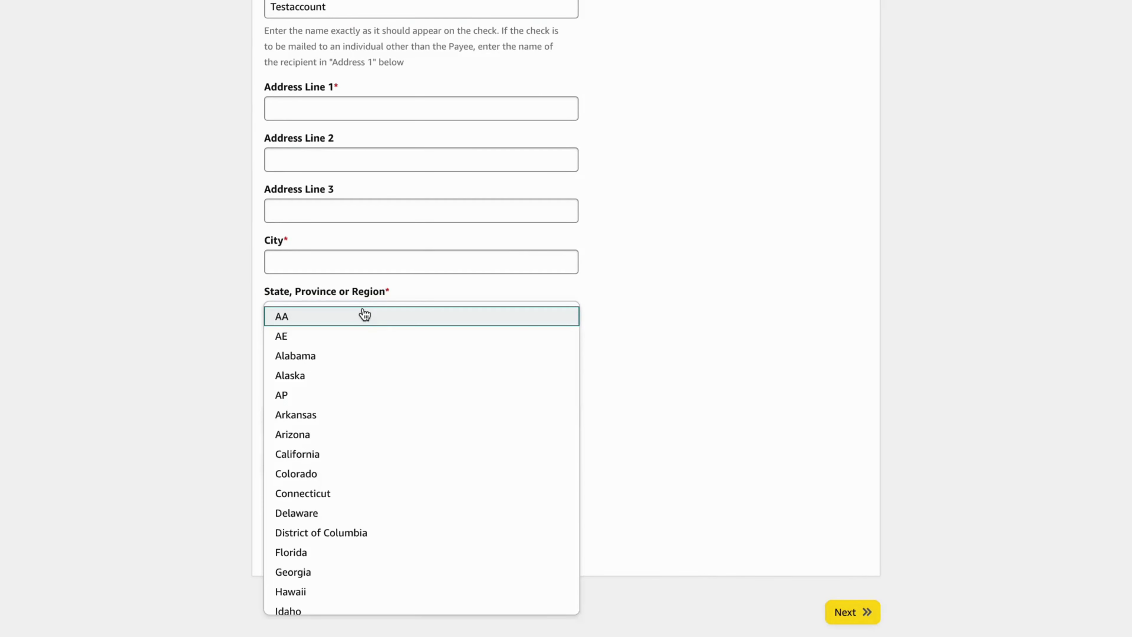
click(344, 377)
scroll(348, 305, up, 1)
click(341, 313)
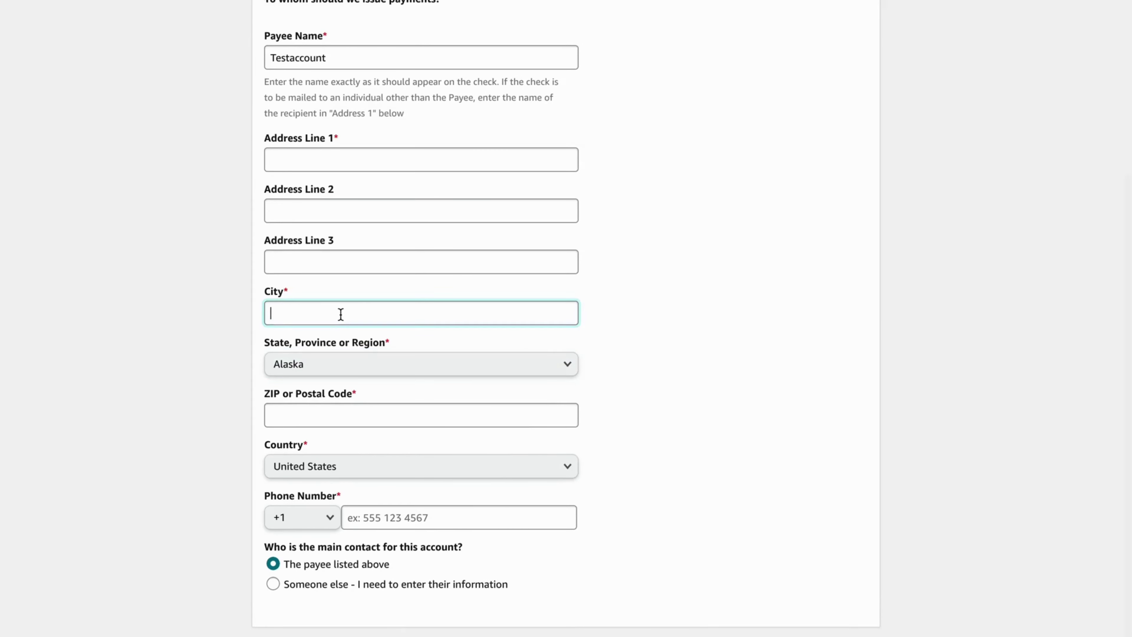
scroll(328, 307, down, 2)
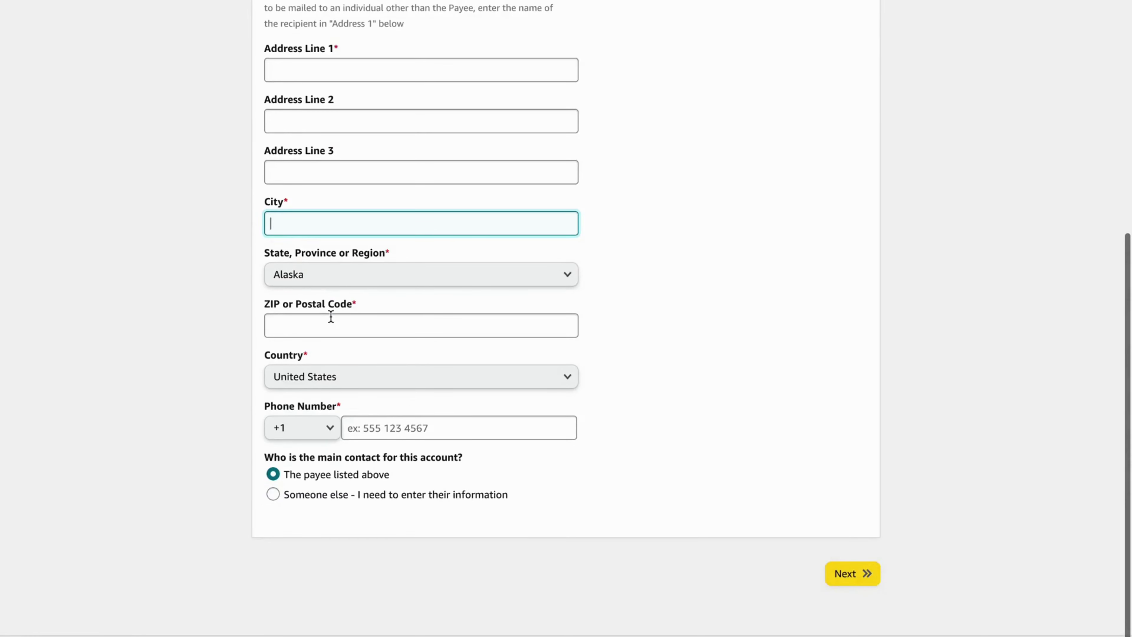
click(329, 318)
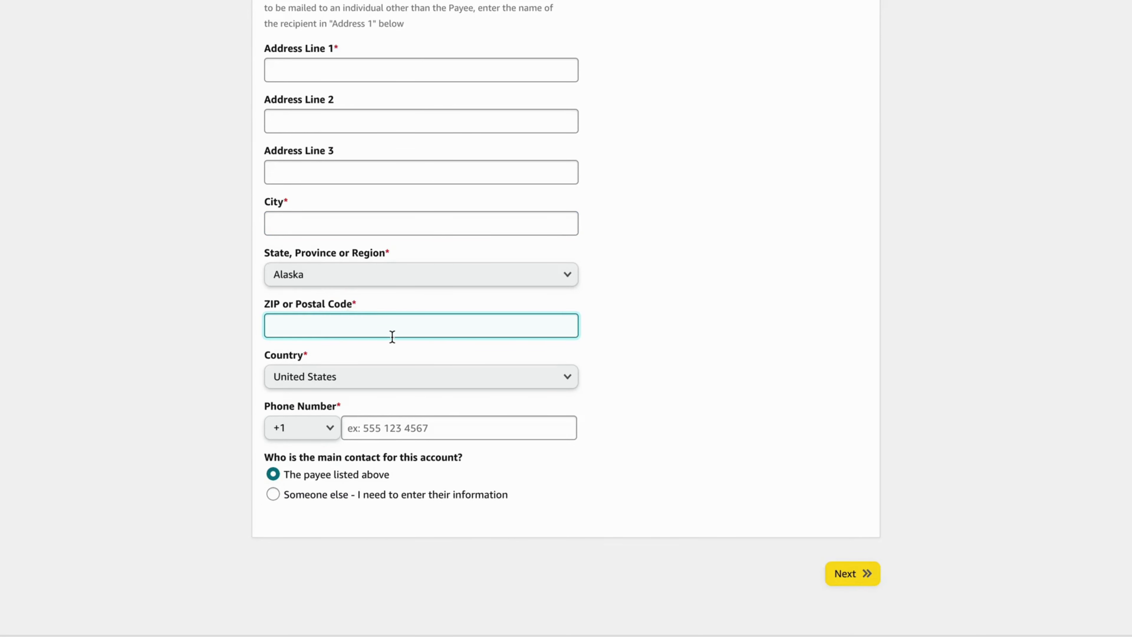
scroll(392, 337, down, 1)
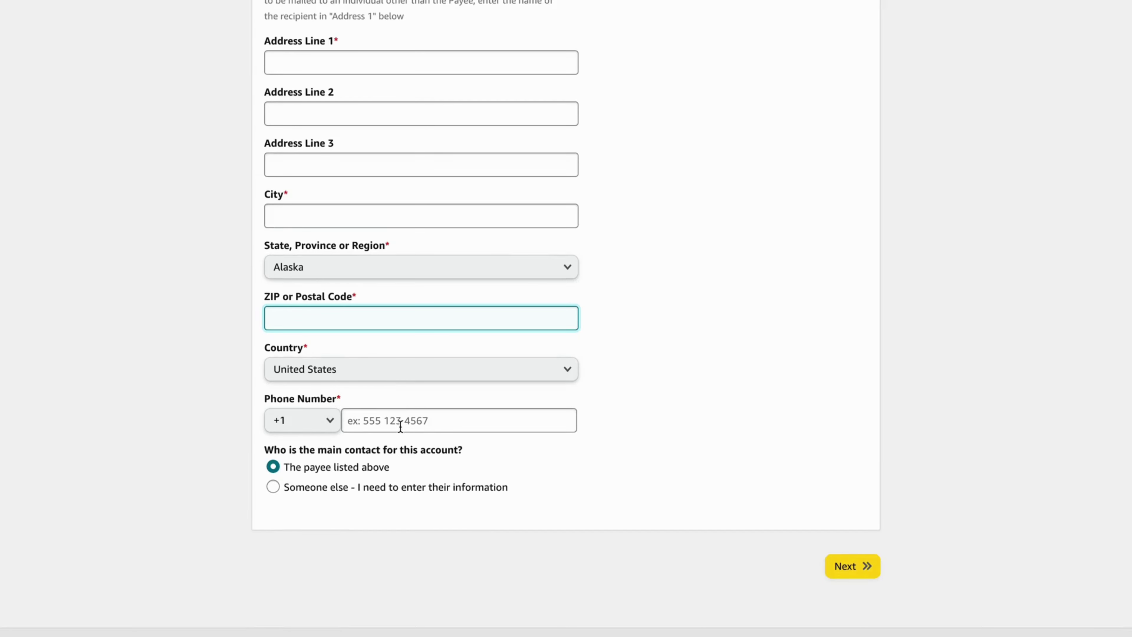
click(422, 420)
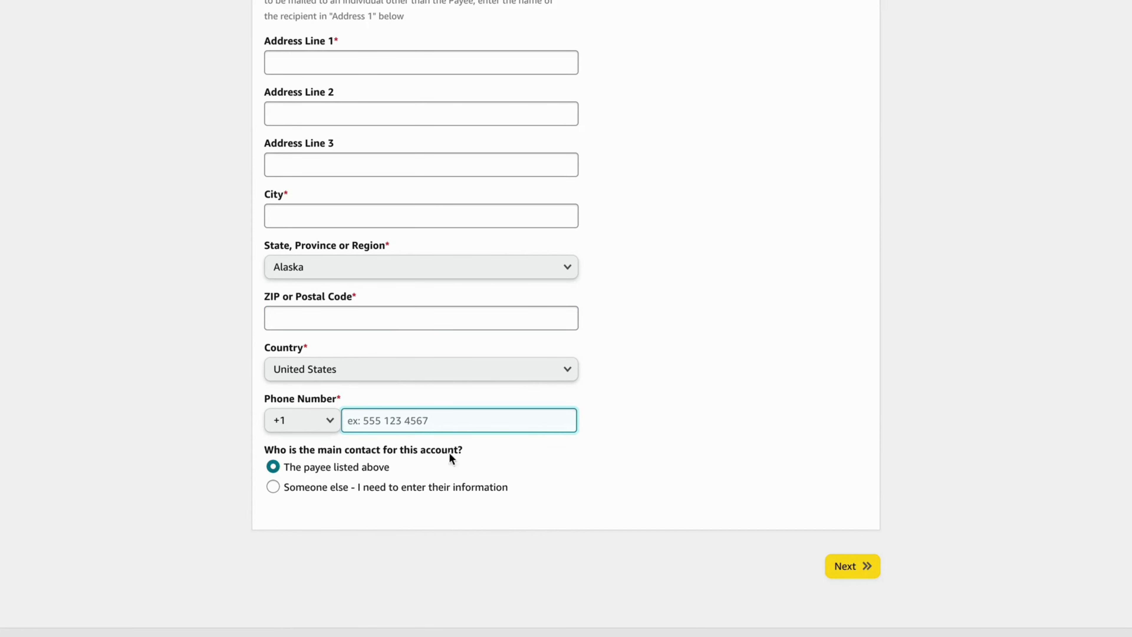
click(330, 490)
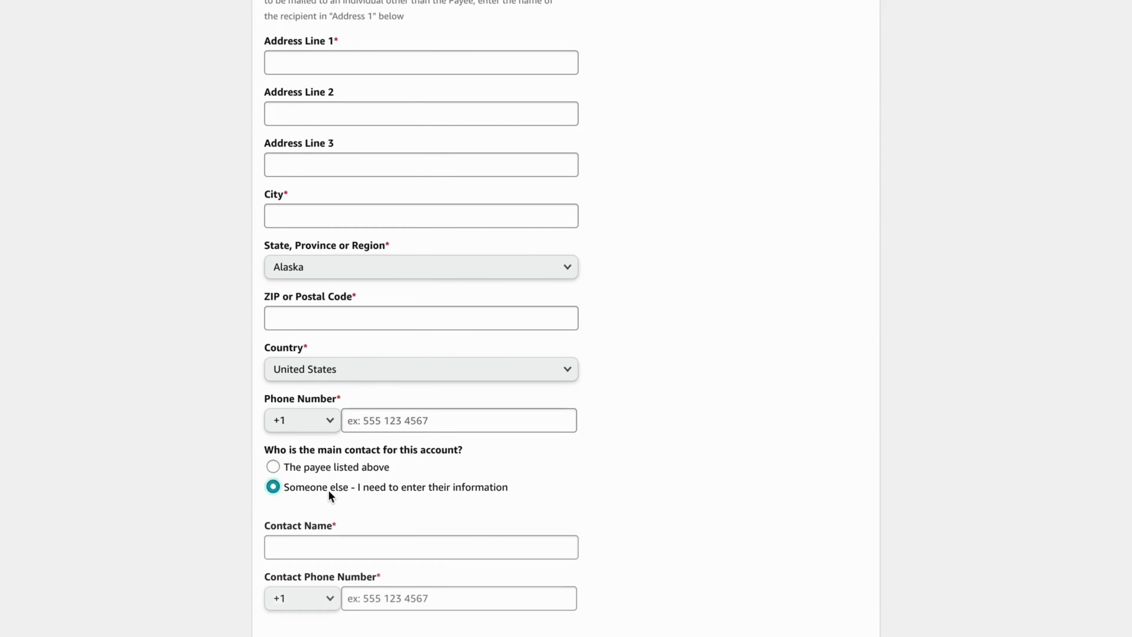
click(344, 466)
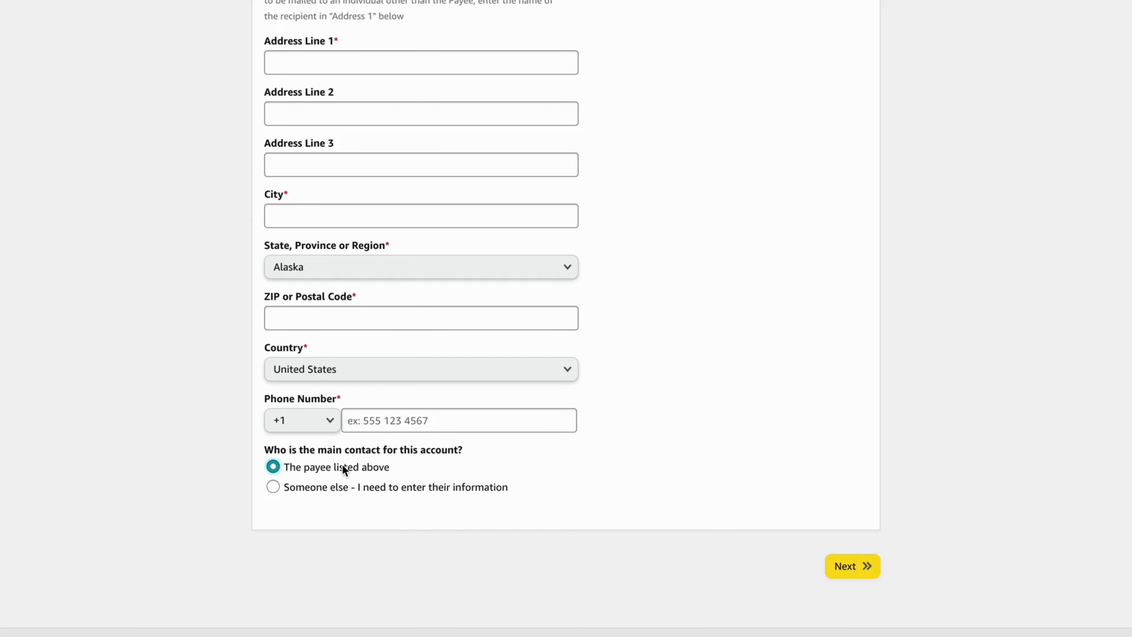
drag(289, 468, 363, 468)
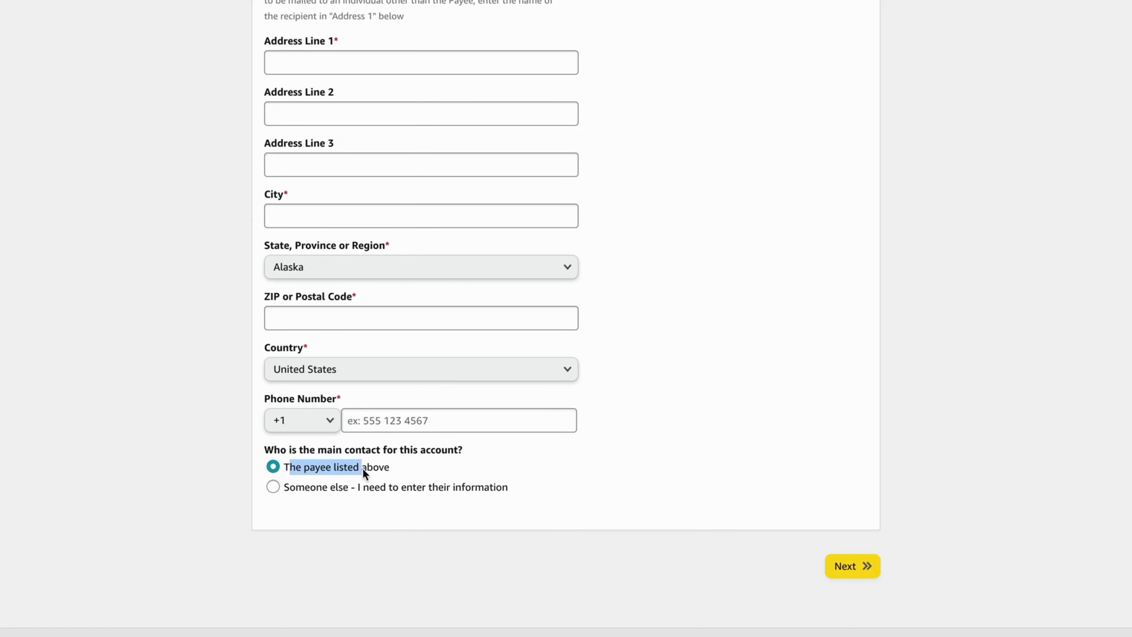
click(400, 469)
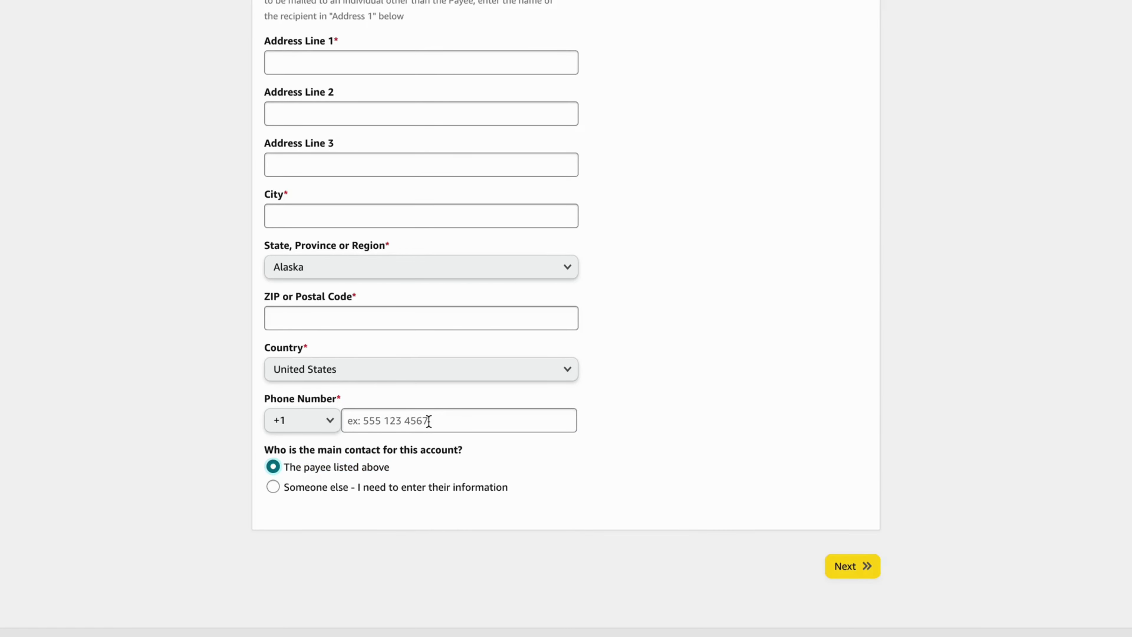
scroll(493, 425, up, 1)
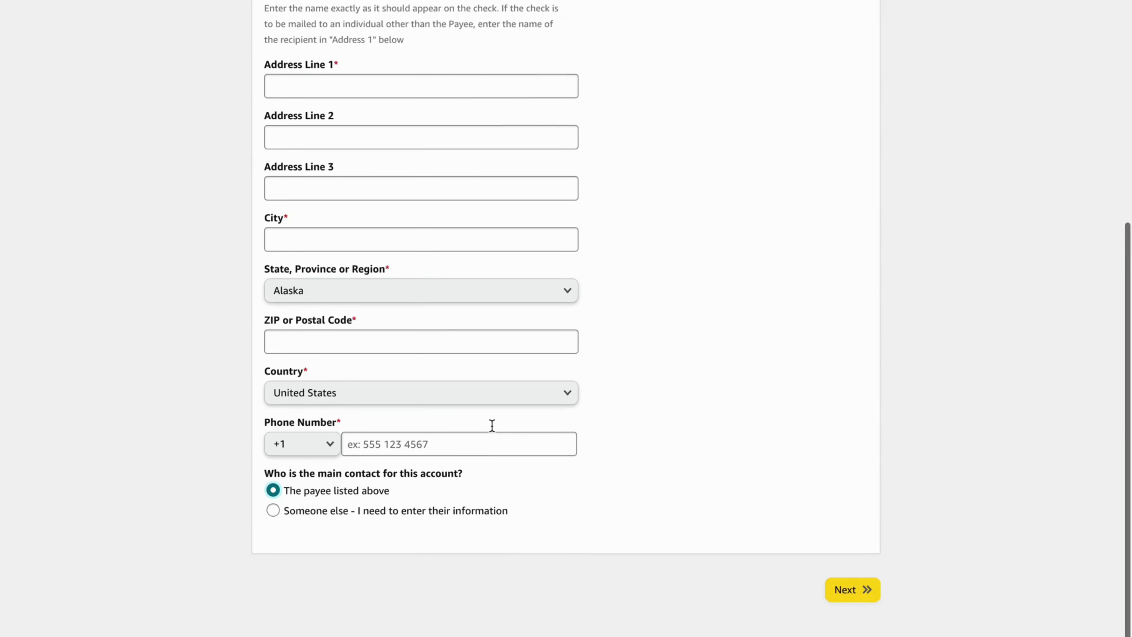
scroll(492, 425, down, 1)
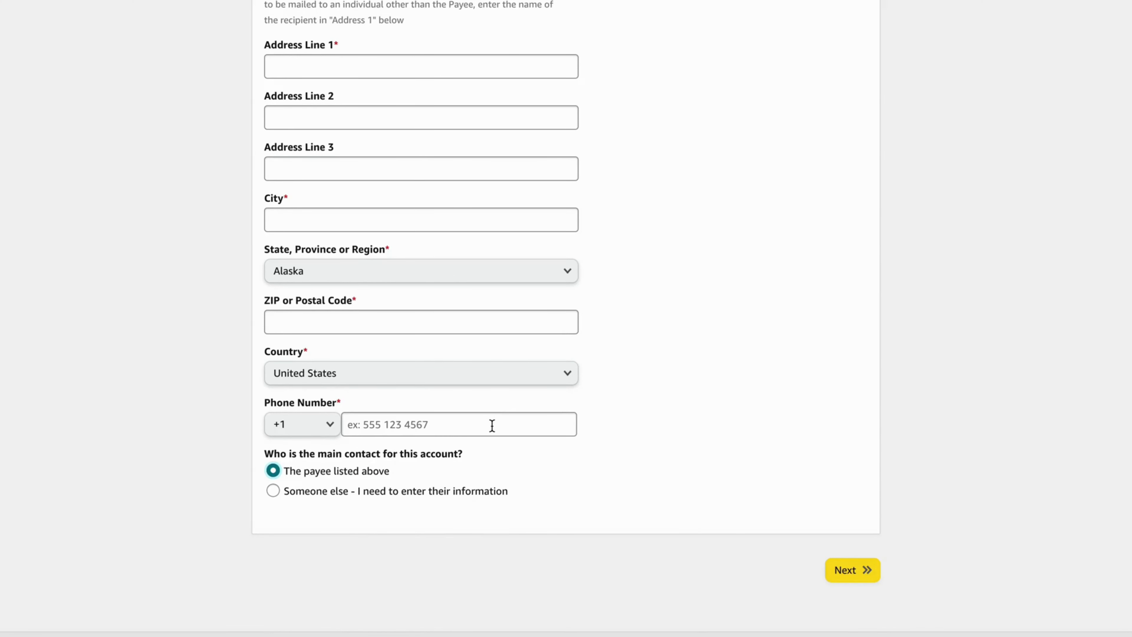
click(868, 571)
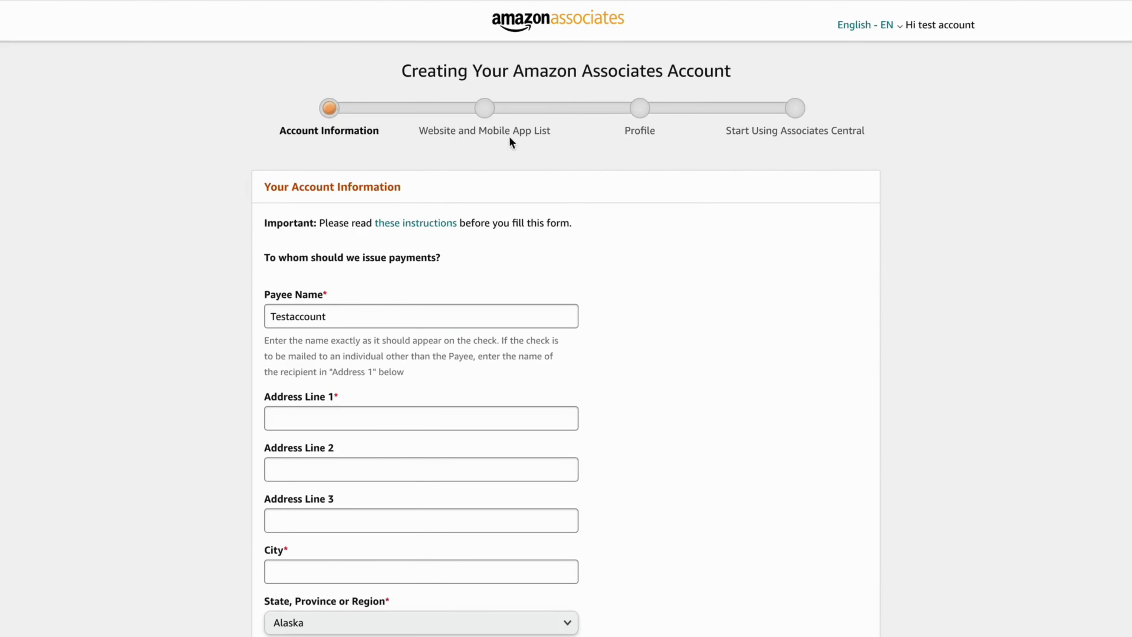
triple_click(537, 131)
click(518, 131)
triple_click(518, 131)
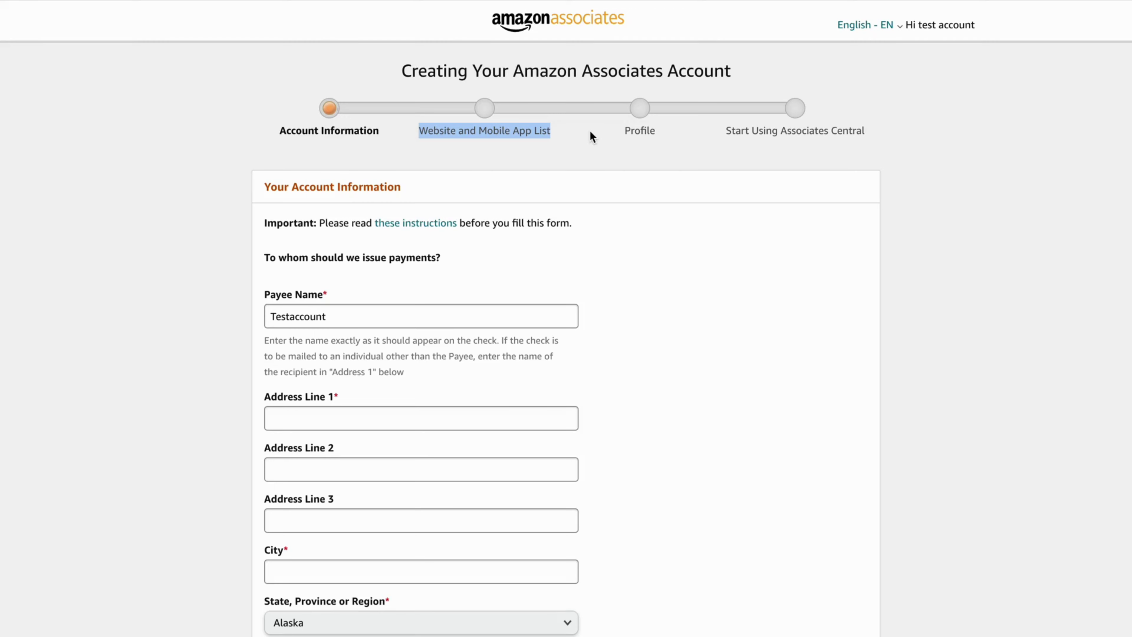
triple_click(477, 129)
click(499, 111)
triple_click(498, 133)
triple_click(508, 133)
click(528, 133)
triple_click(535, 133)
click(543, 133)
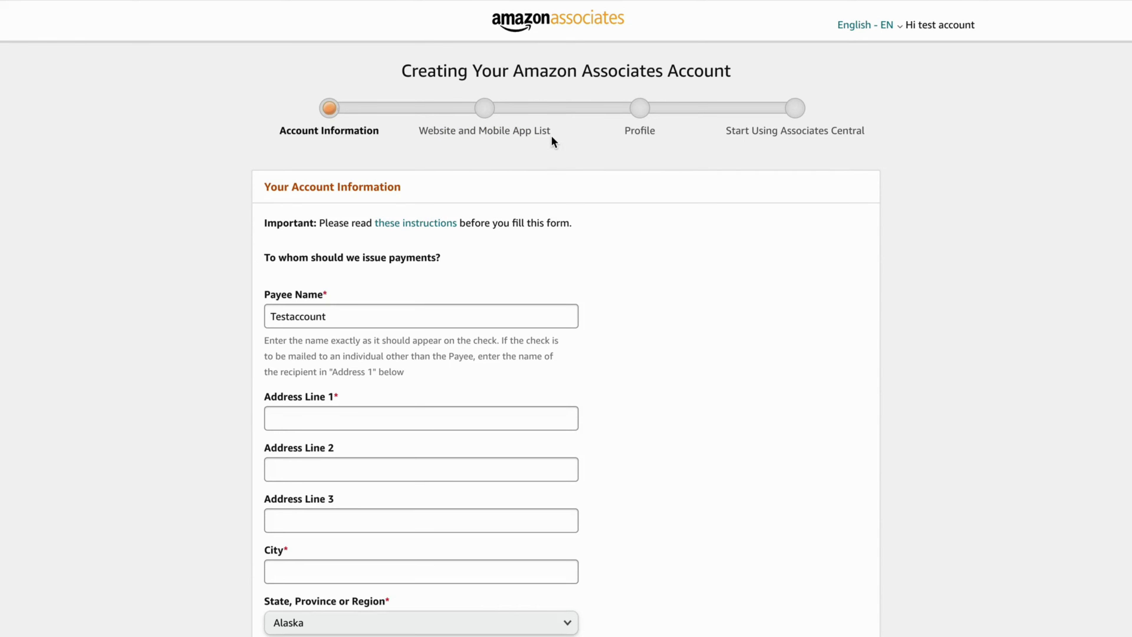
triple_click(540, 134)
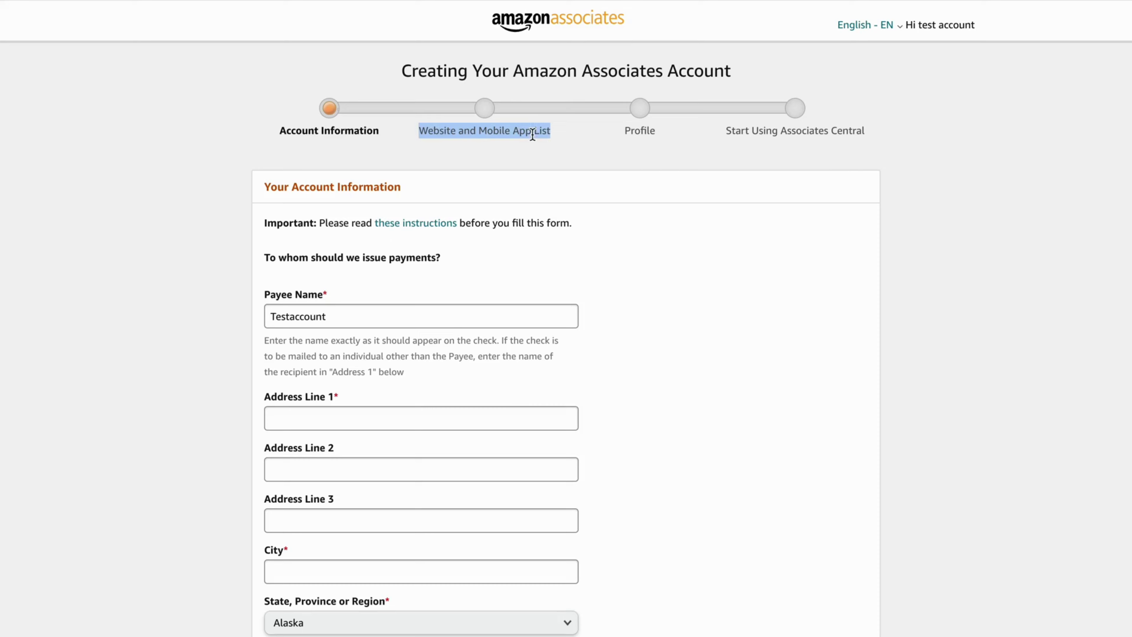
double_click(539, 134)
triple_click(538, 133)
click(538, 135)
triple_click(548, 137)
click(551, 139)
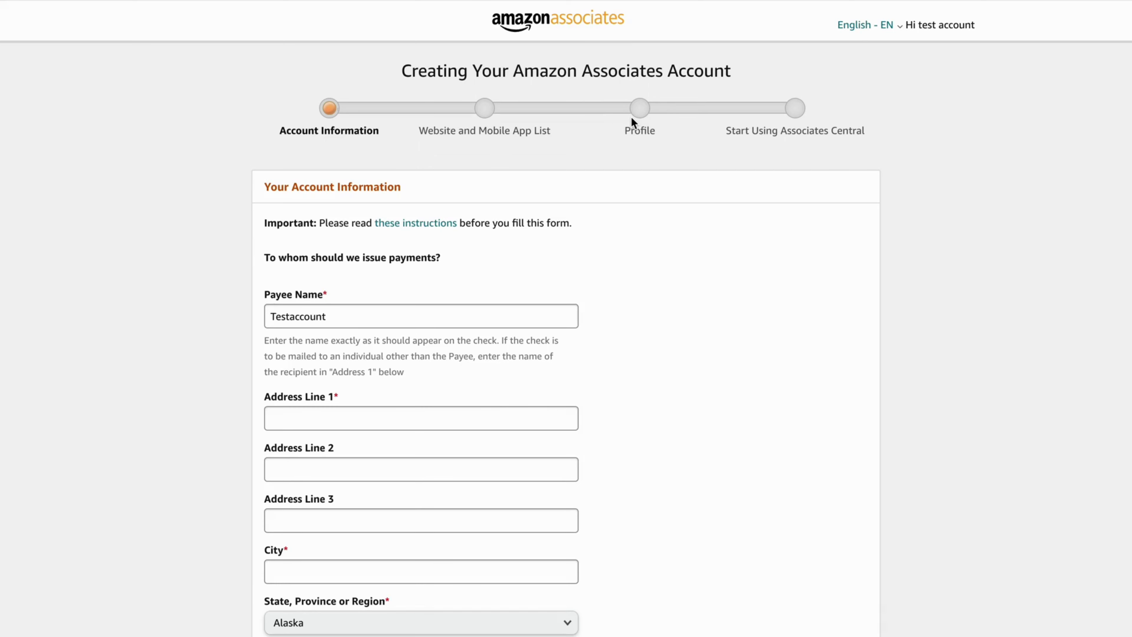
triple_click(795, 134)
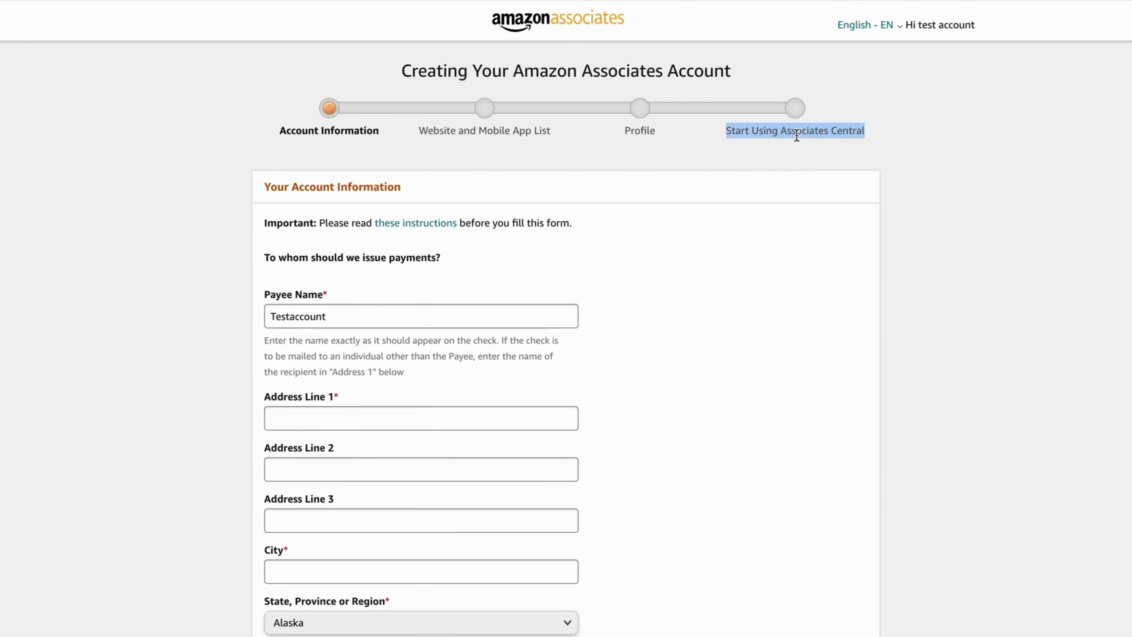